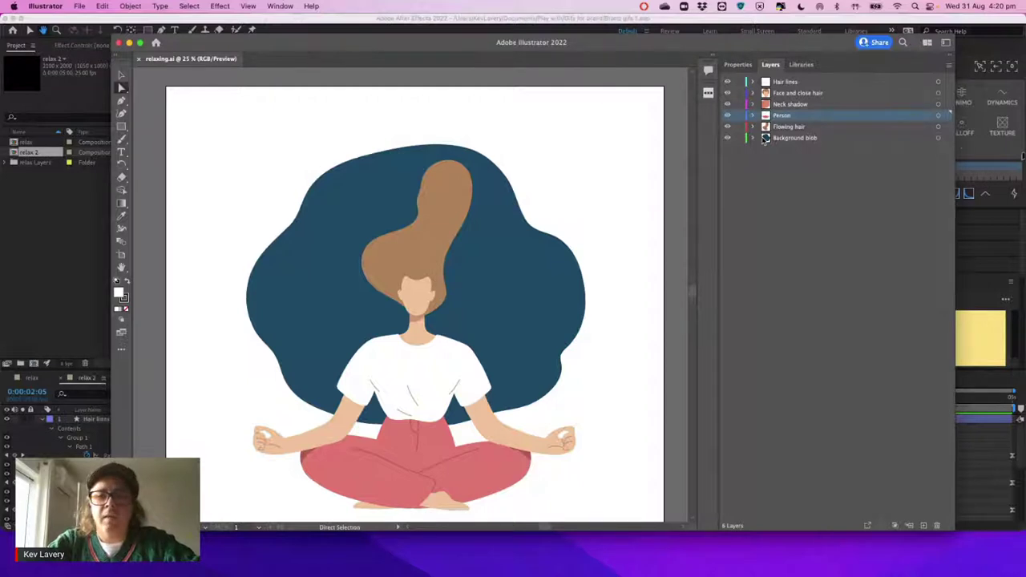
Step: Switch to After Effects and preview the relax 2 composition from its first frame
click(570, 24)
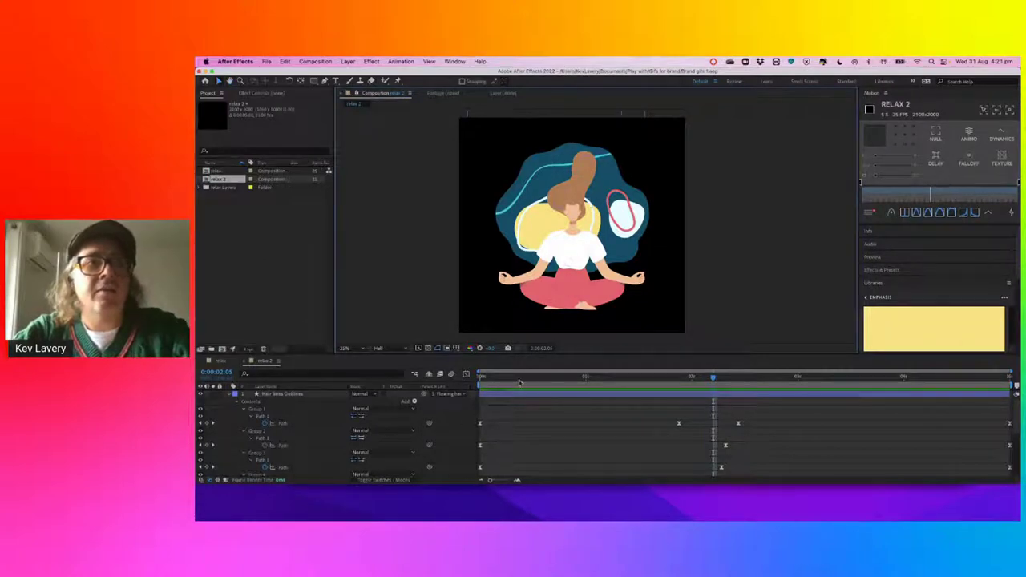
key(Home)
key(space)
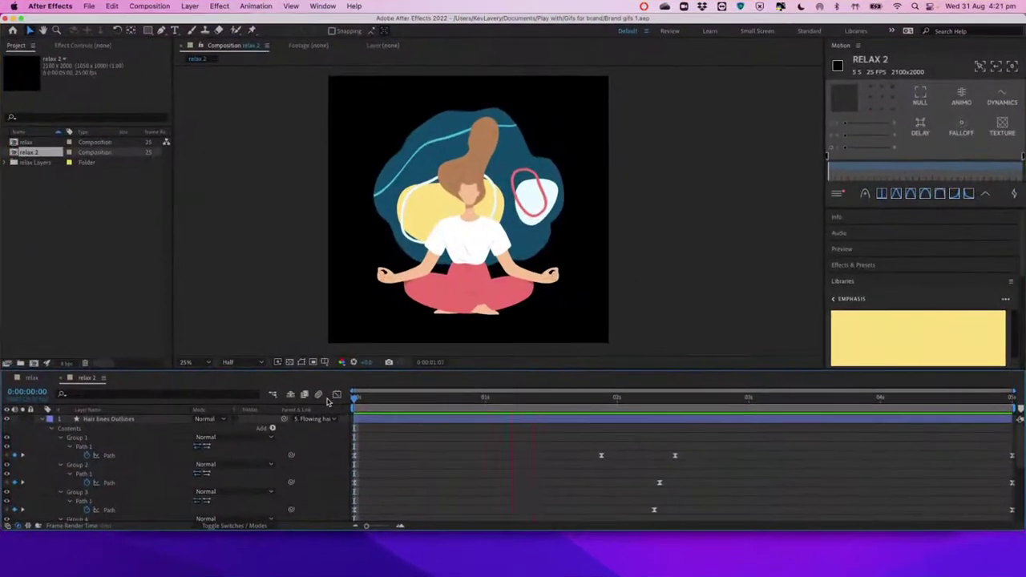
key(space)
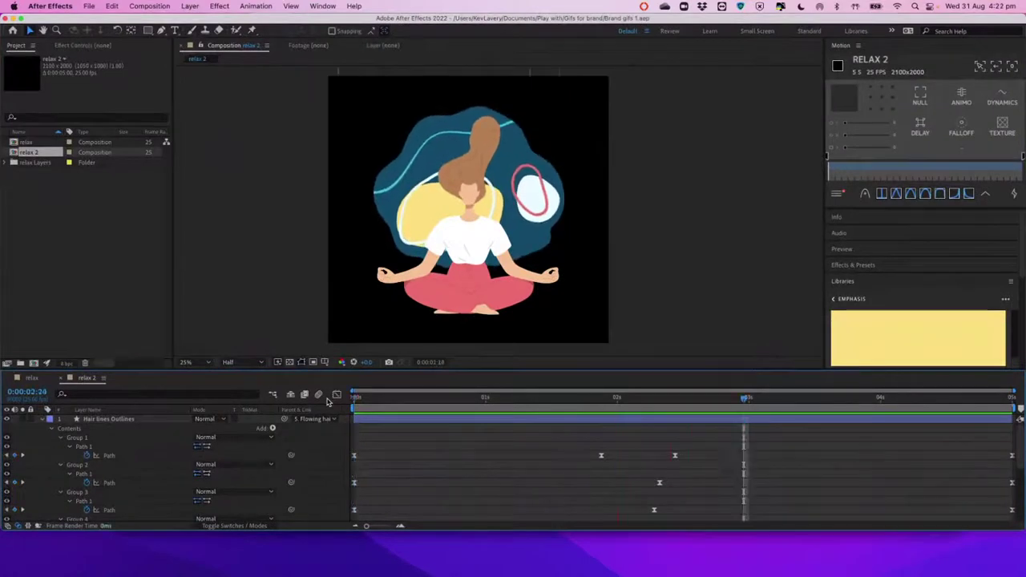
Step: Import relaxing.ai from the Gifs for brand folder as a Composition
click(115, 253)
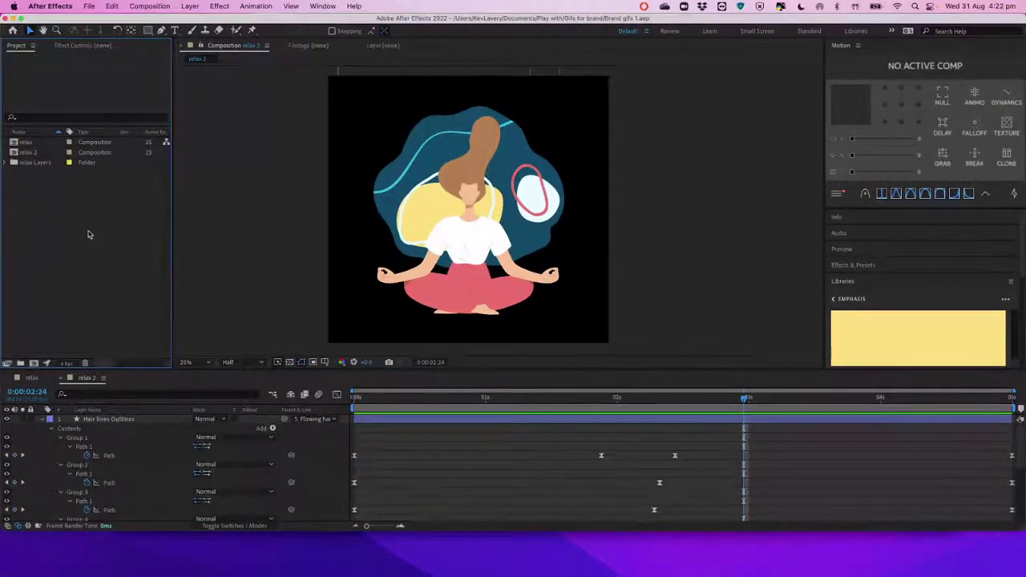
click(97, 7)
mouse_move(101, 162)
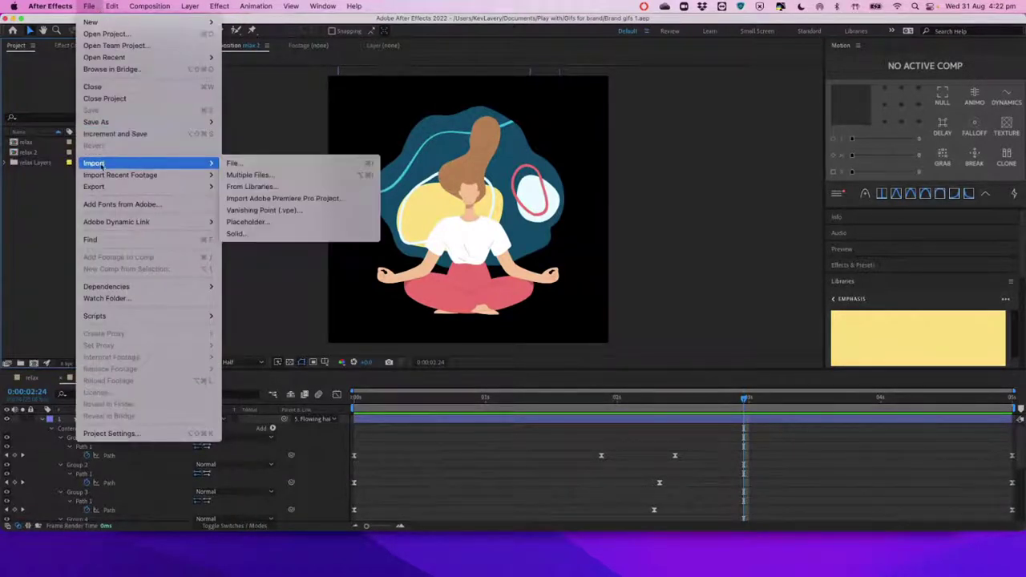
click(264, 165)
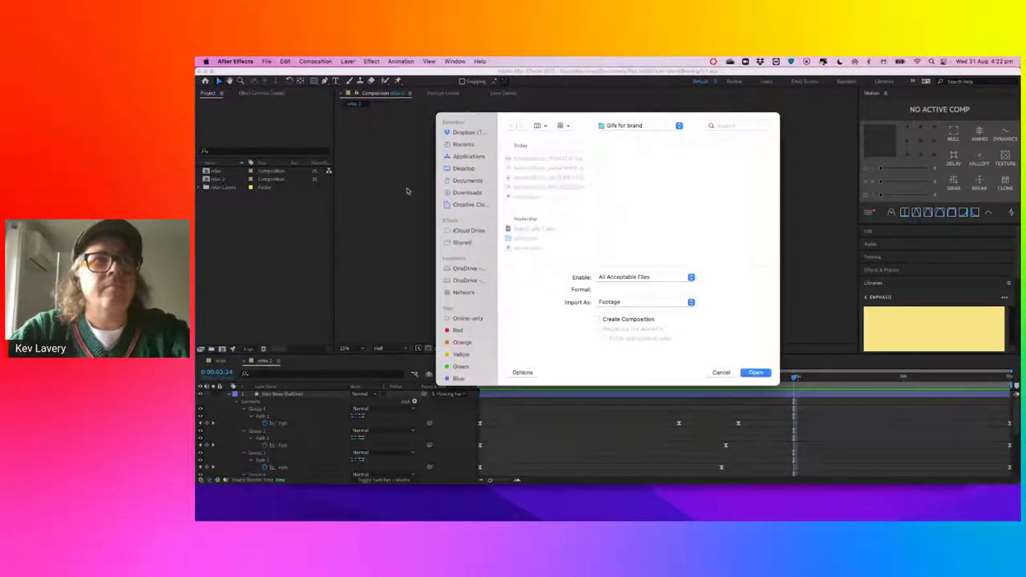
click(525, 196)
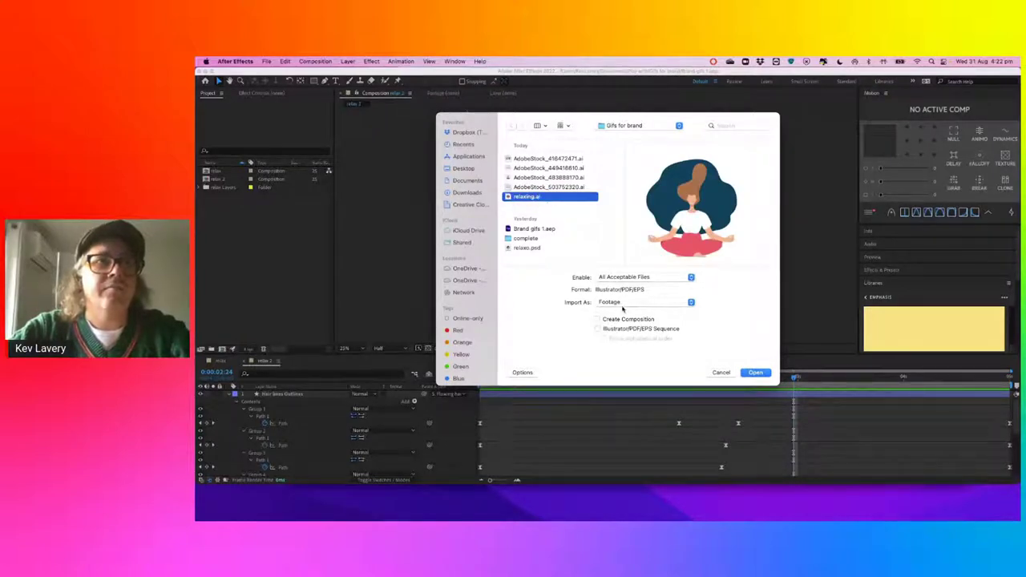
click(621, 303)
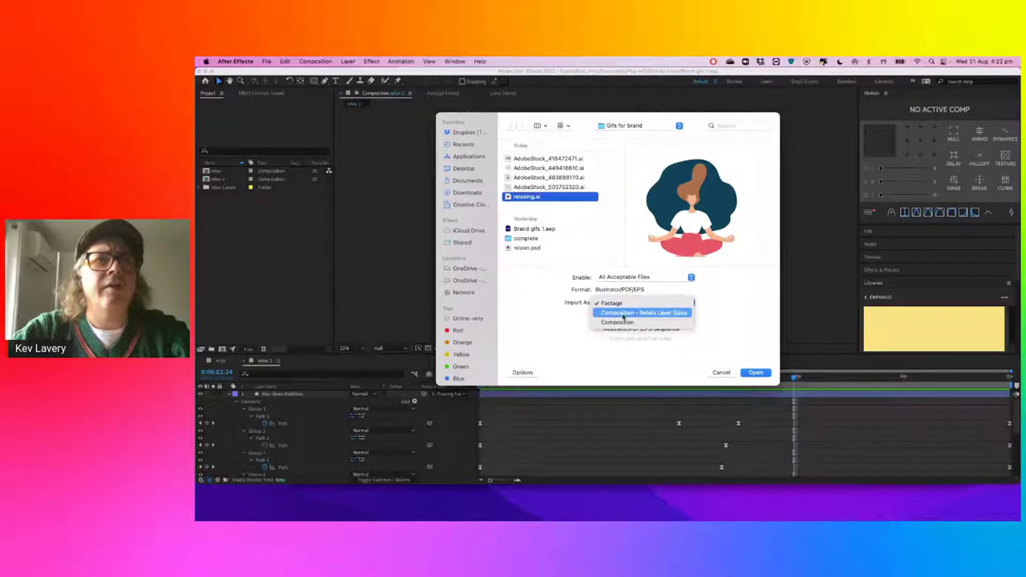
click(624, 321)
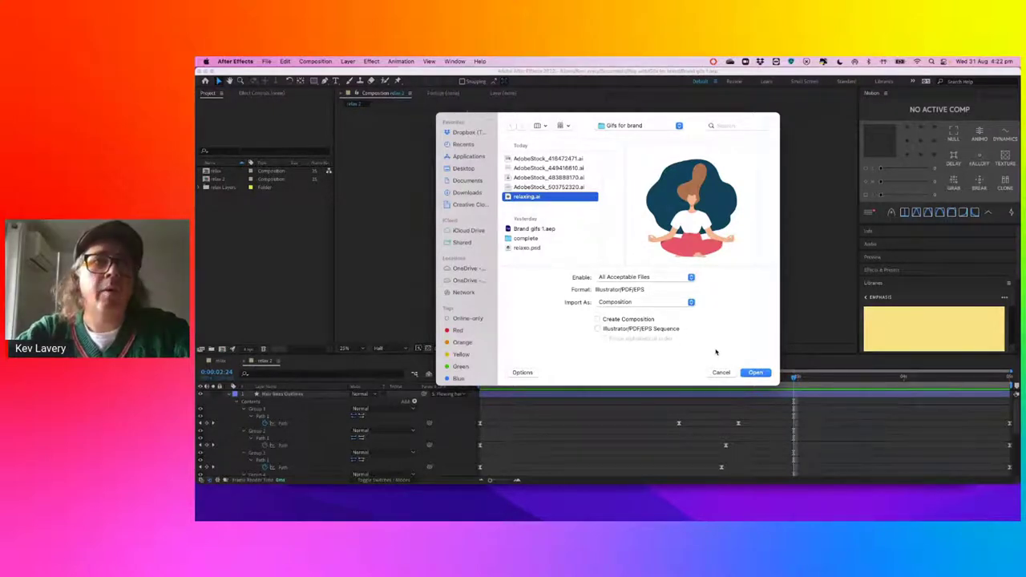
click(756, 372)
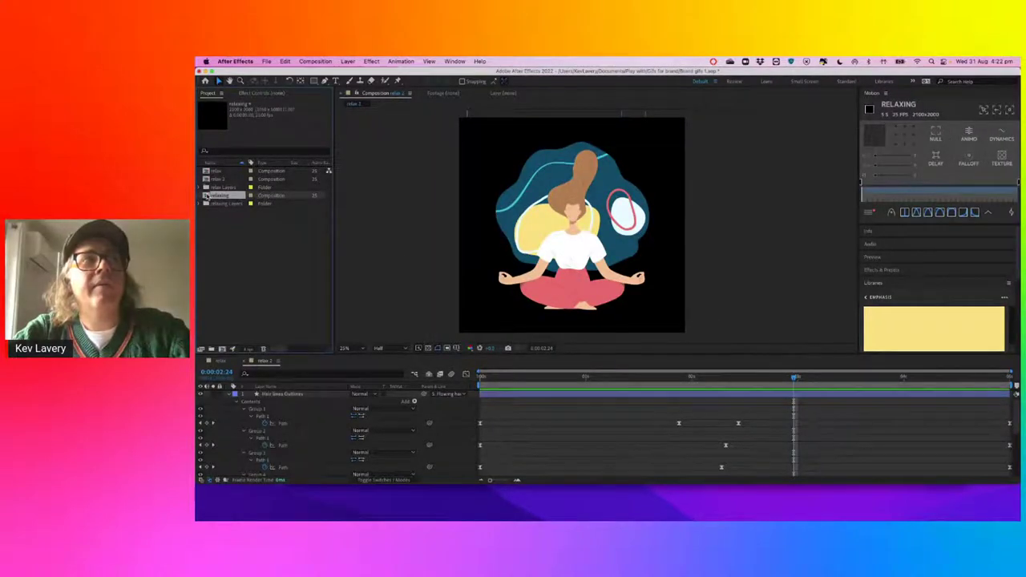
Step: Open the relaxing composition and convert all six Illustrator layers to shapes with Create Shapes from Vector Layer
double_click(207, 196)
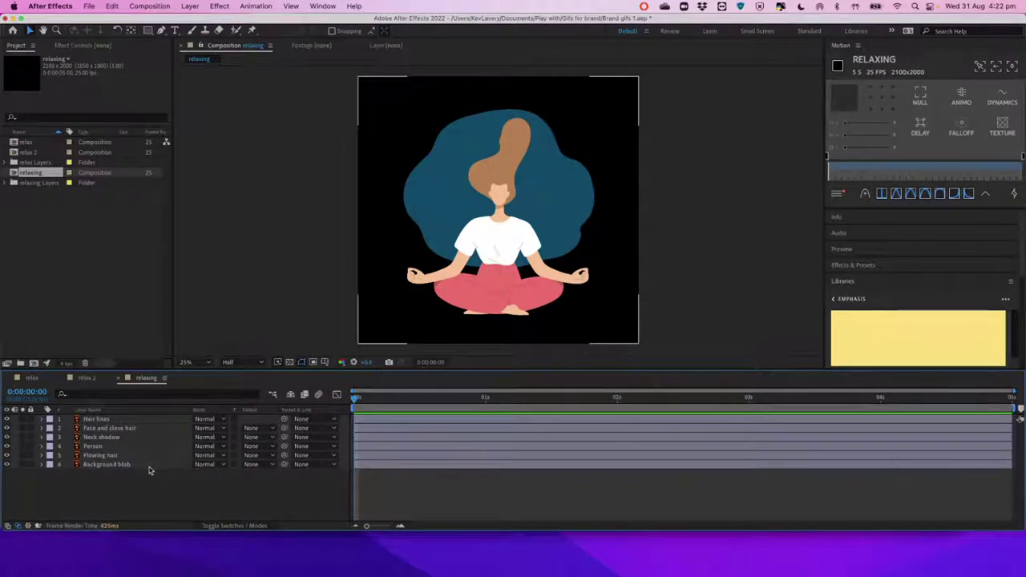
click(135, 464)
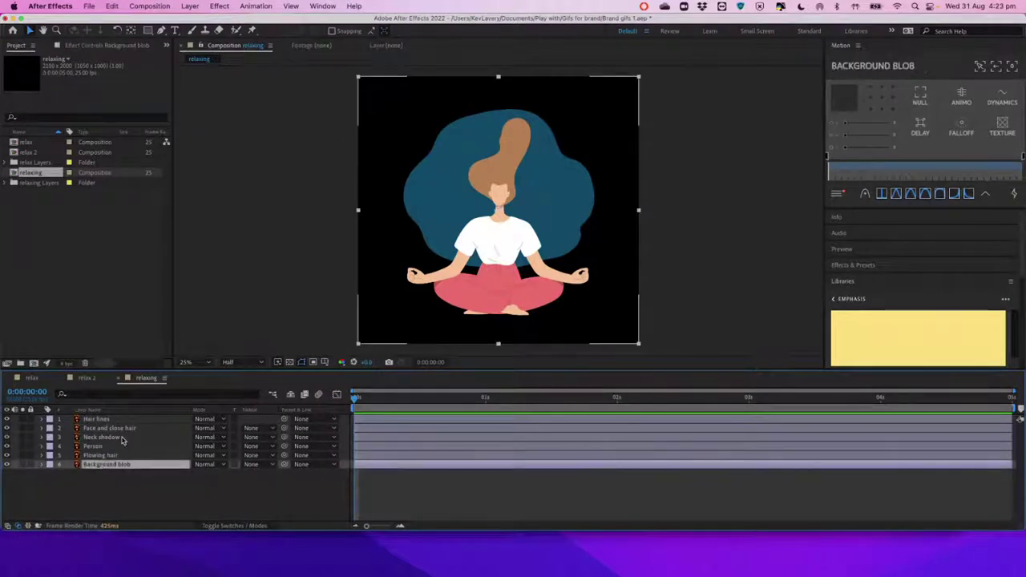
drag(128, 485, 110, 422)
right_click(109, 414)
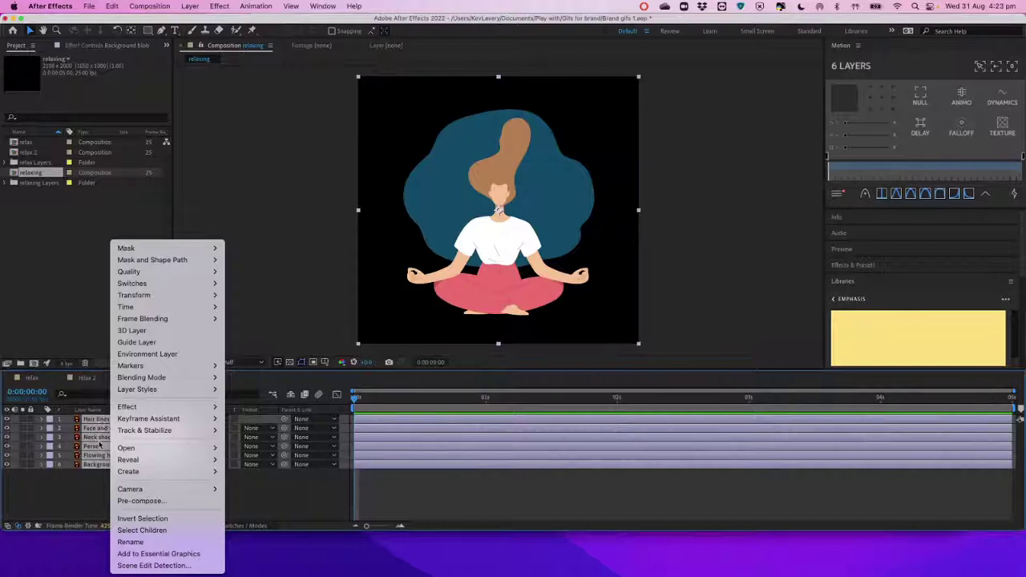
mouse_move(120, 472)
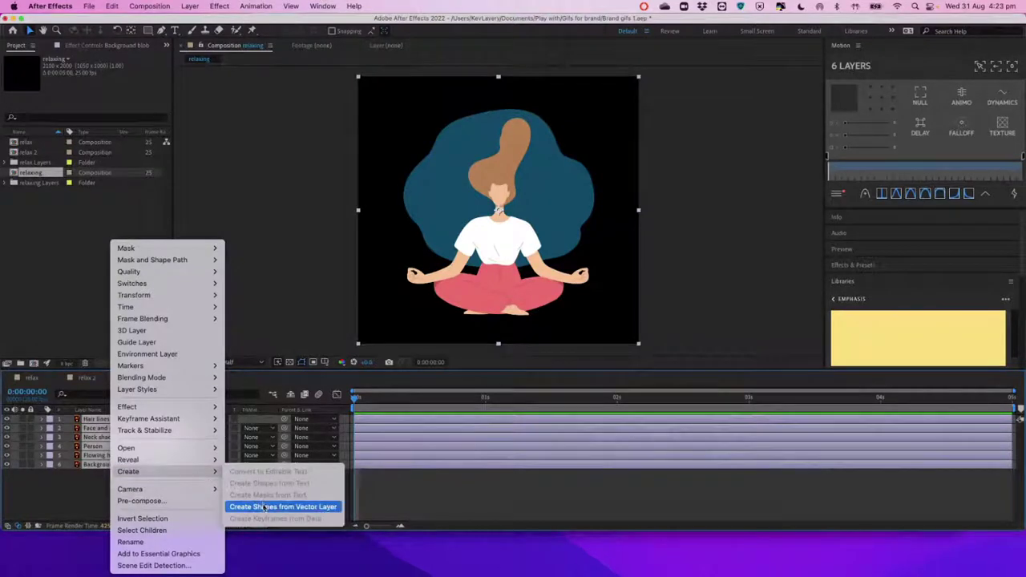
click(264, 507)
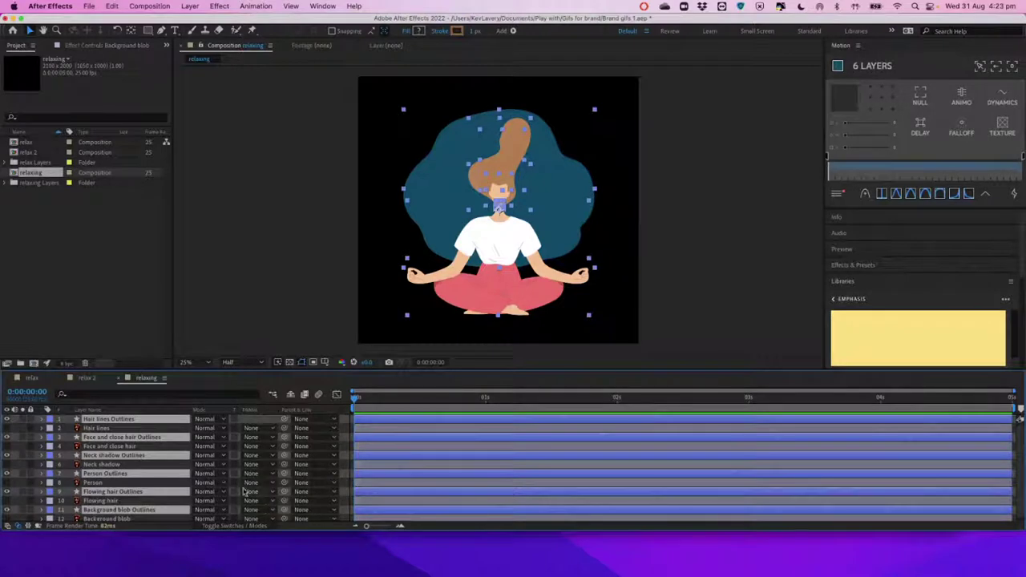
Step: Move the outline shape layers together at the top of the layer stack and delete the six original Illustrator layers
drag(157, 441, 160, 423)
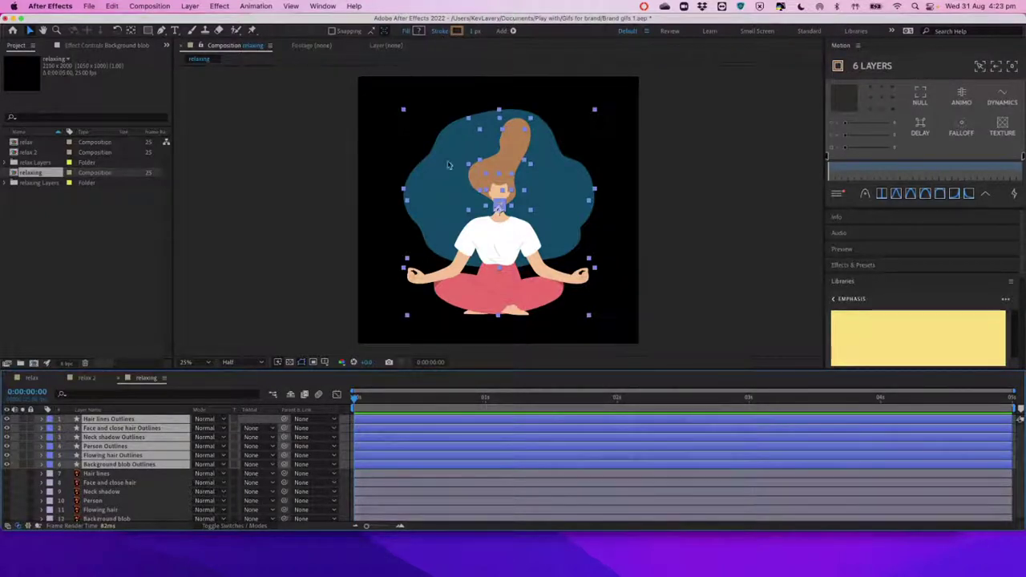
click(173, 474)
scroll(164, 502, down, 1)
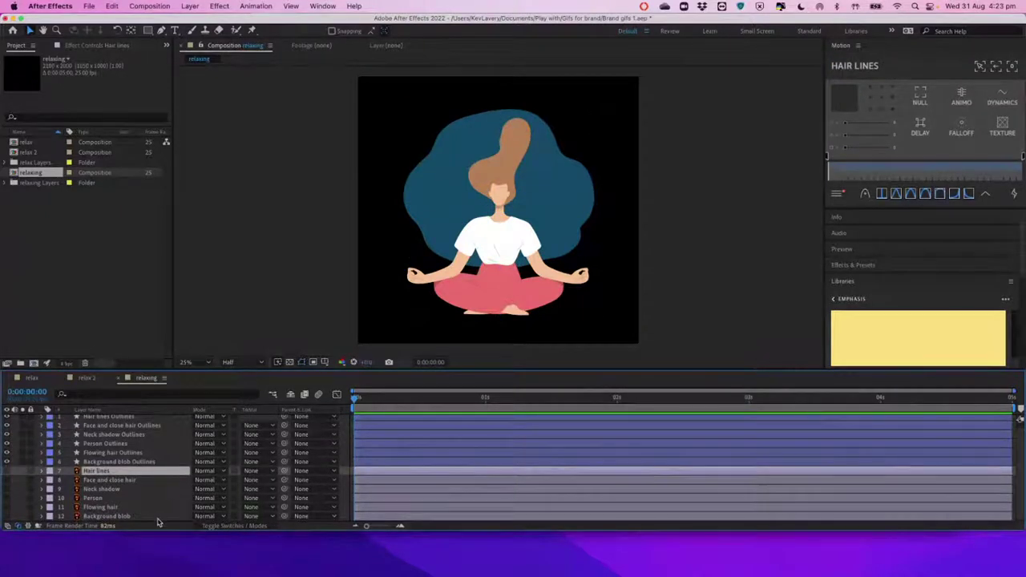
shift+click(158, 517)
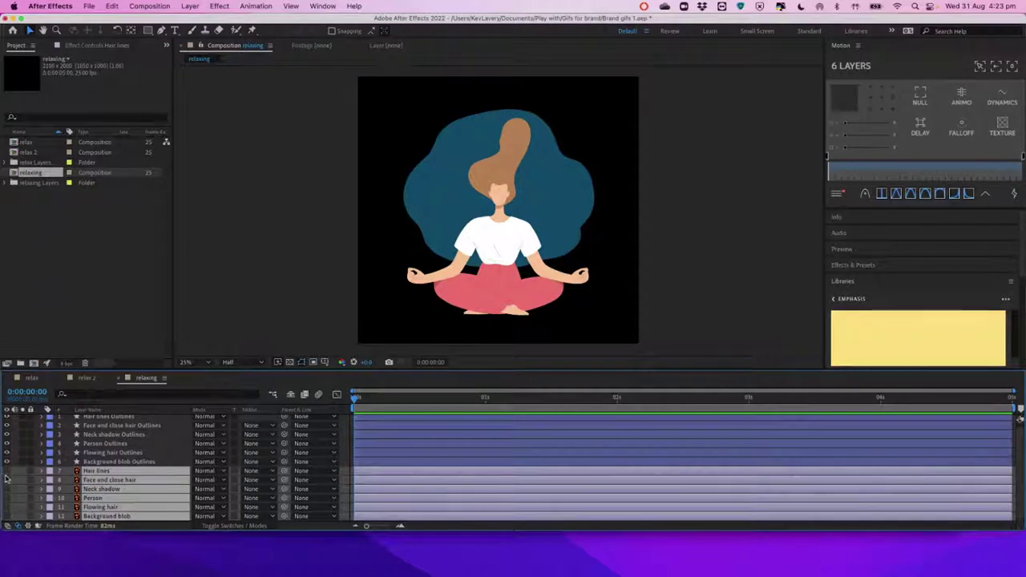
key(Delete)
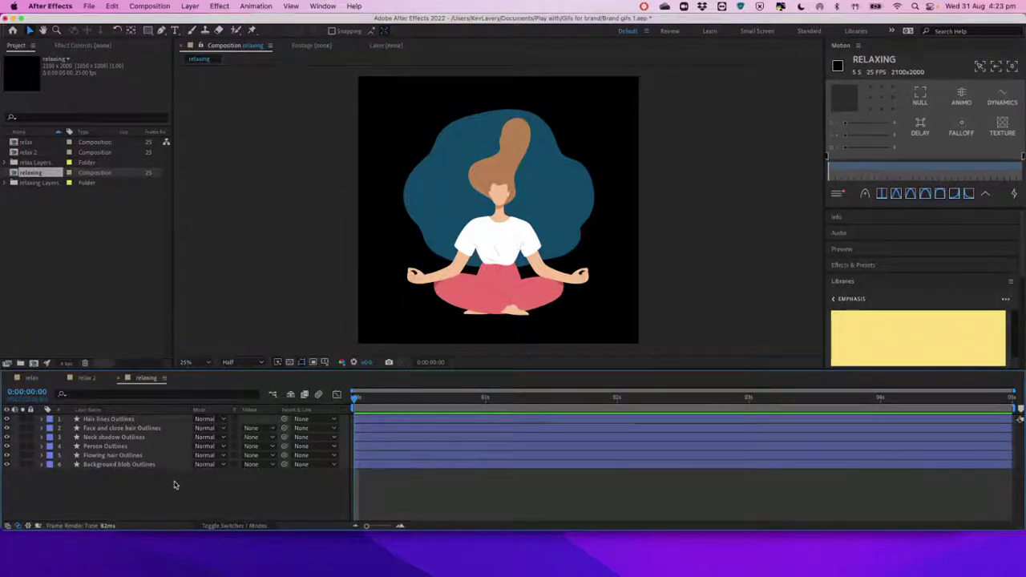
Step: Examine the groups, path and stroke inside the Hair lines Outlines layer against the close-up hair artwork
click(41, 420)
click(51, 430)
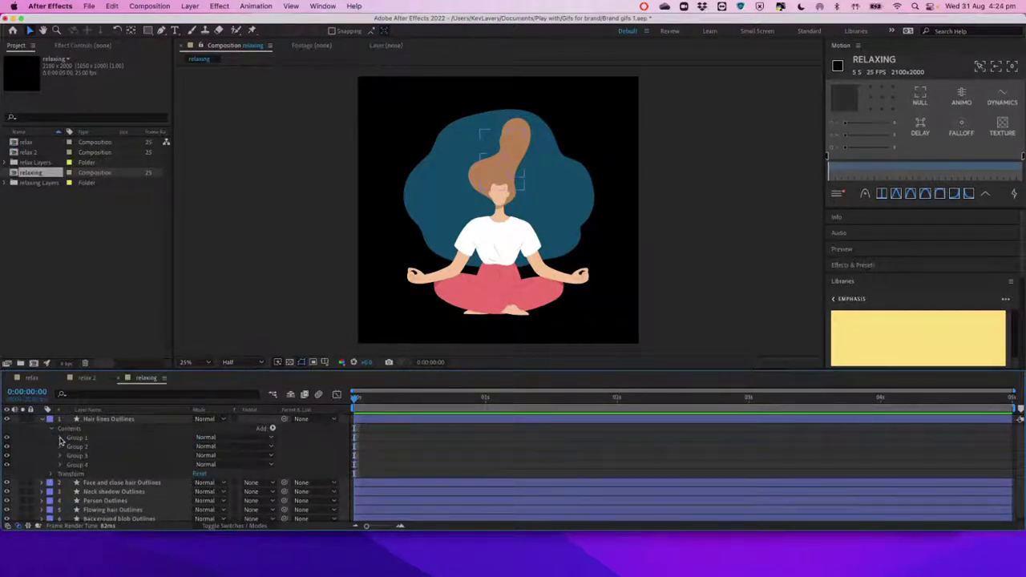
click(60, 439)
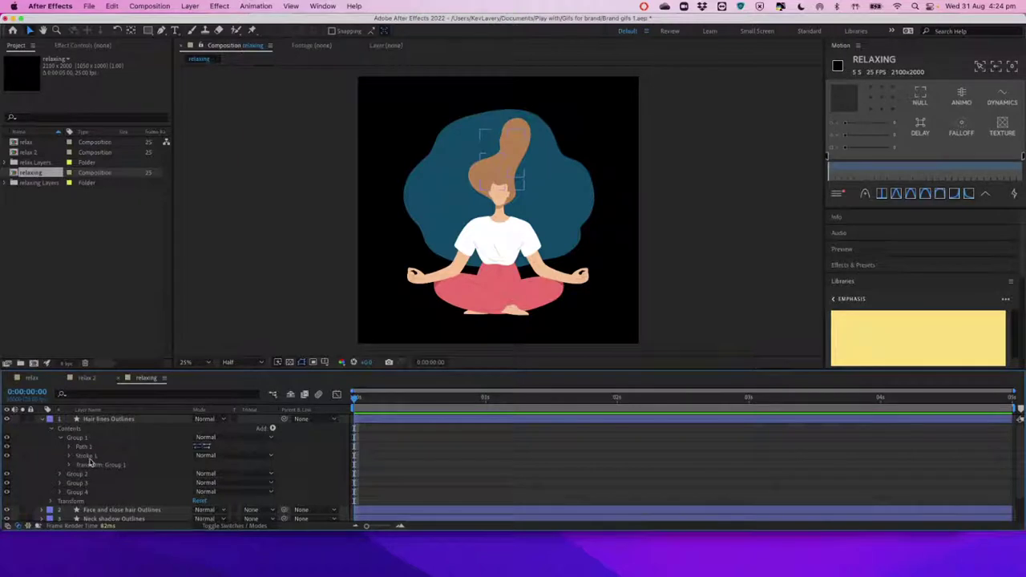
click(258, 336)
drag(258, 336, 572, 137)
click(664, 112)
key(period)
key(period)
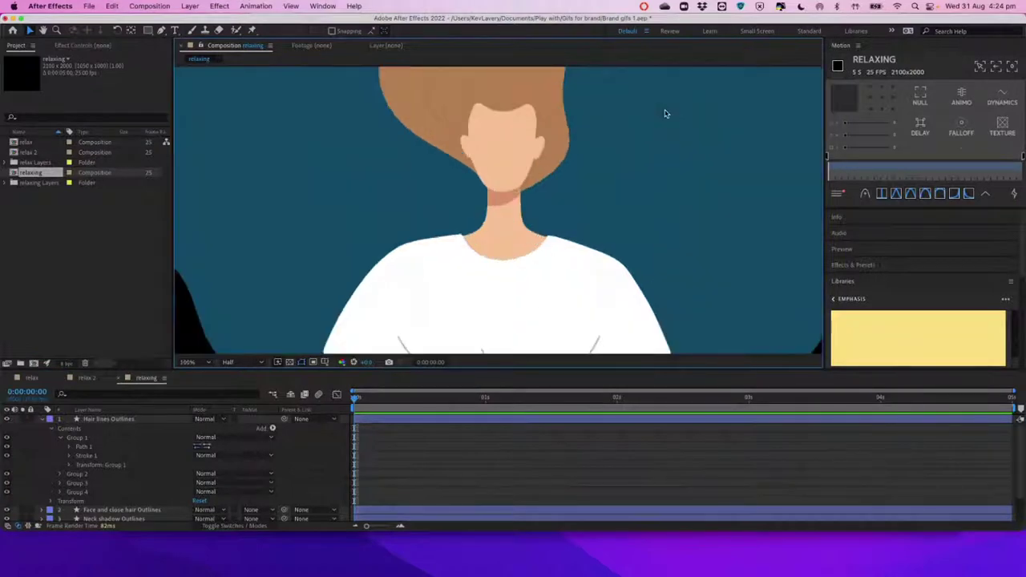
drag(659, 114, 634, 284)
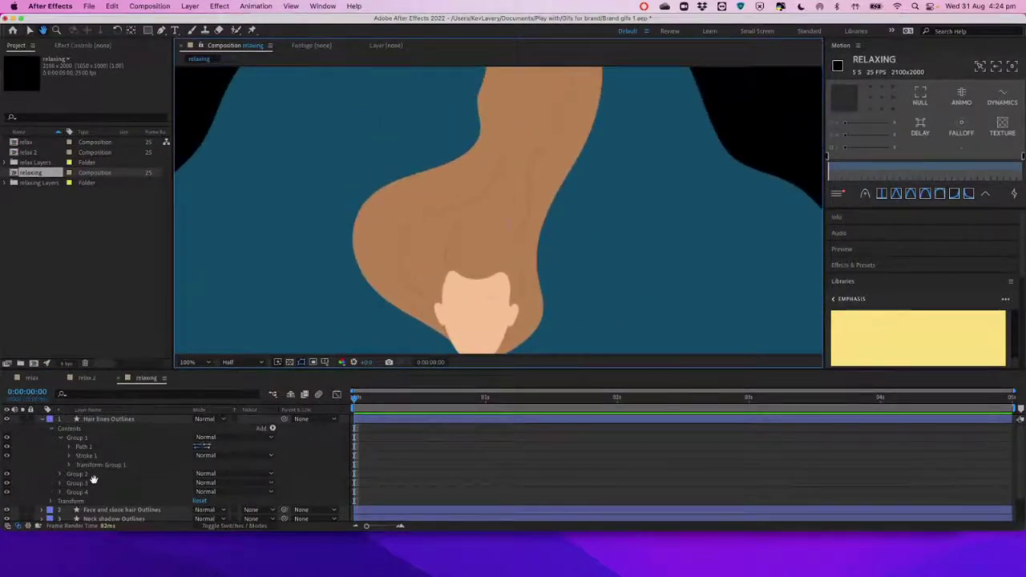
click(56, 431)
key(v)
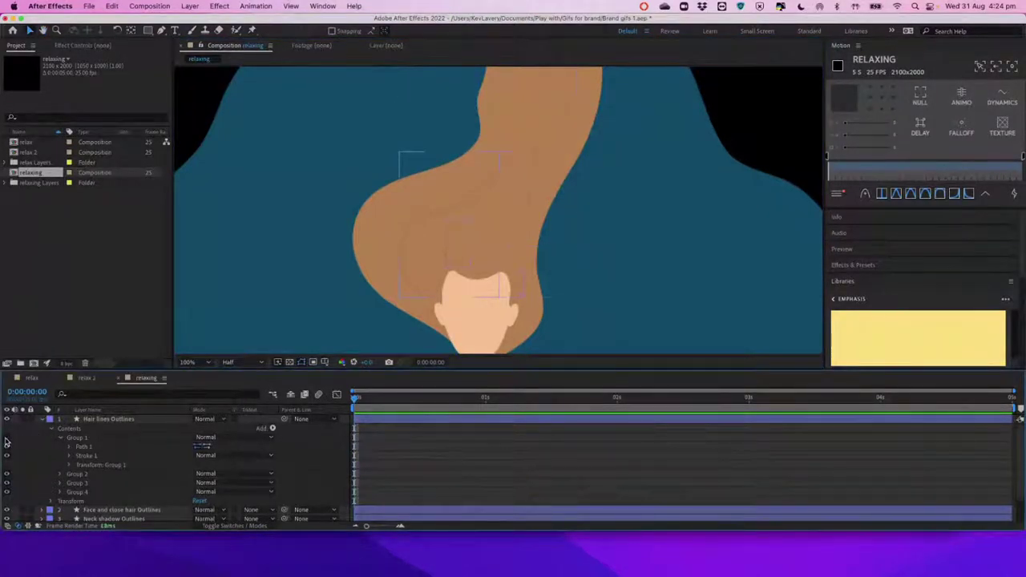
click(83, 447)
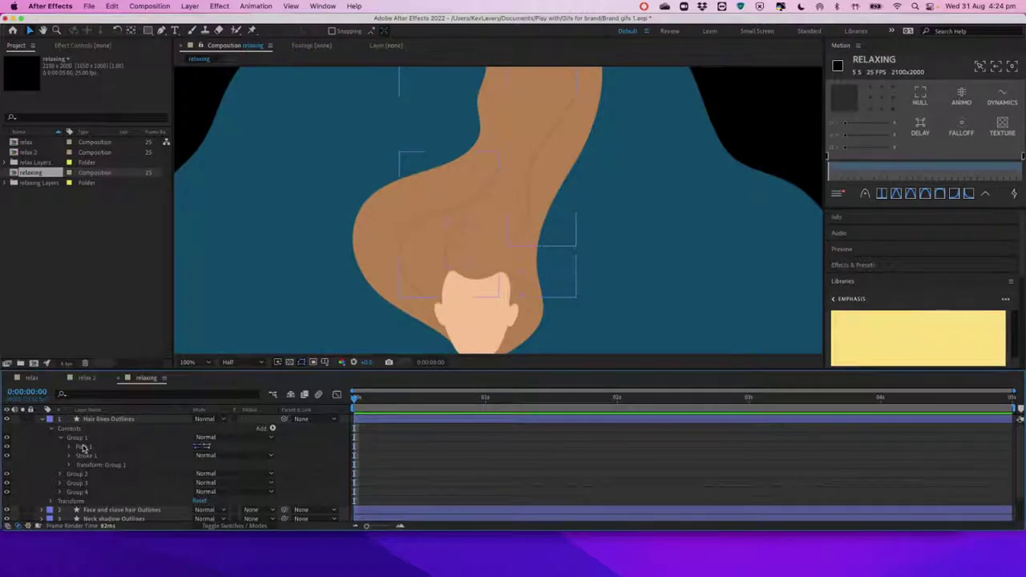
click(53, 429)
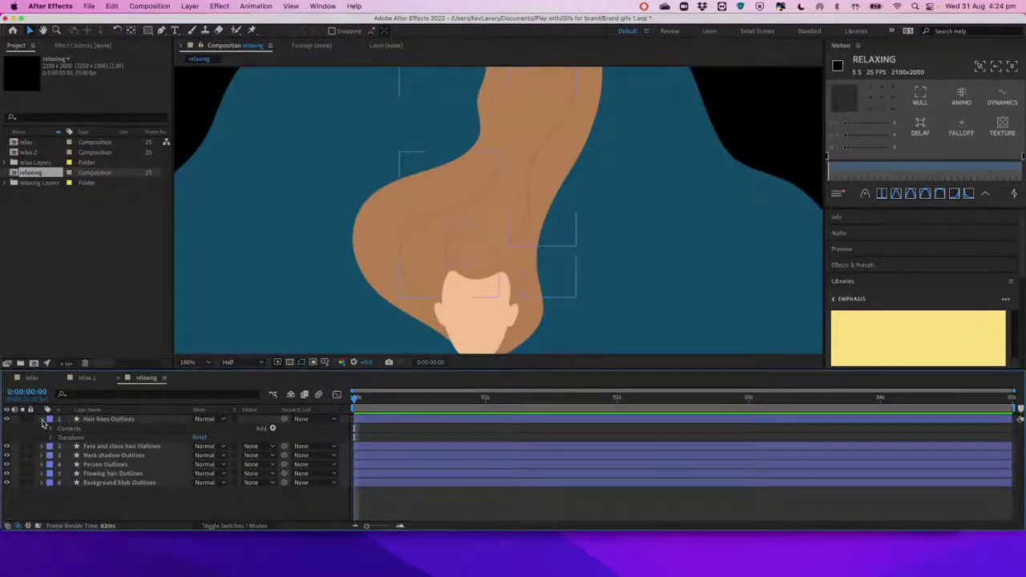
click(43, 420)
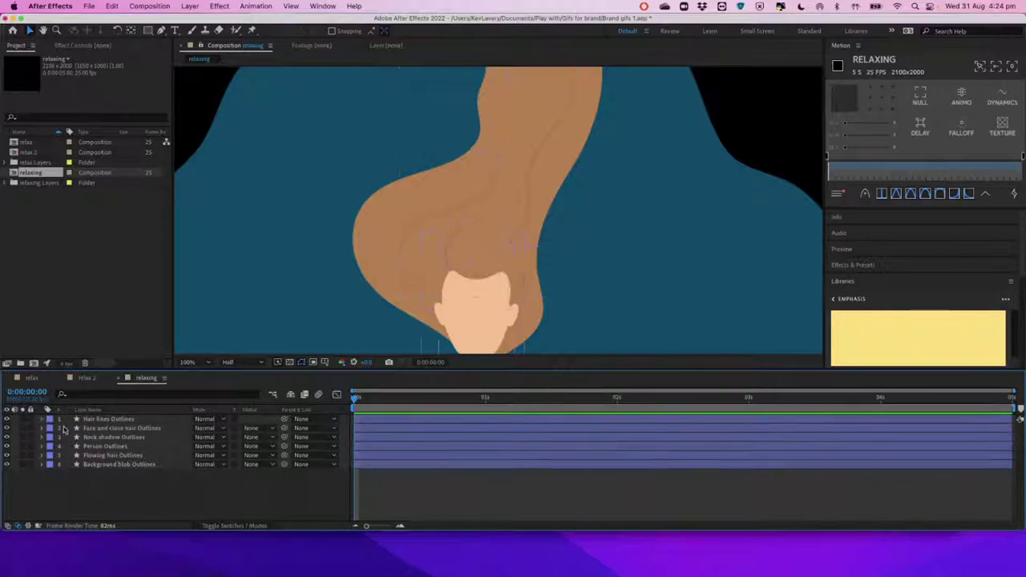
Step: Try rotating the Face and close hair Outlines layer clockwise through its Transform properties, and undo the rotation
click(114, 438)
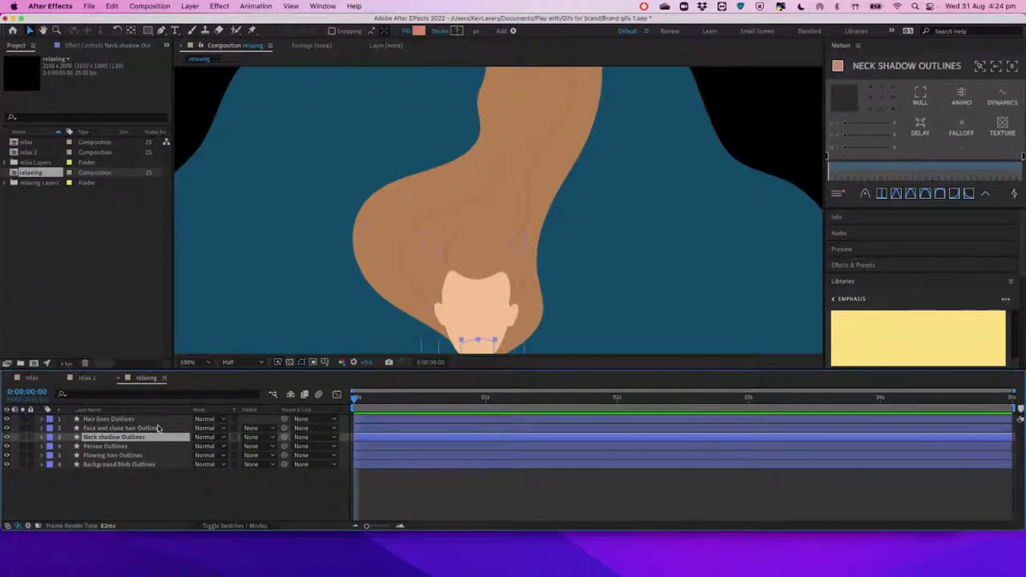
key(comma)
key(comma)
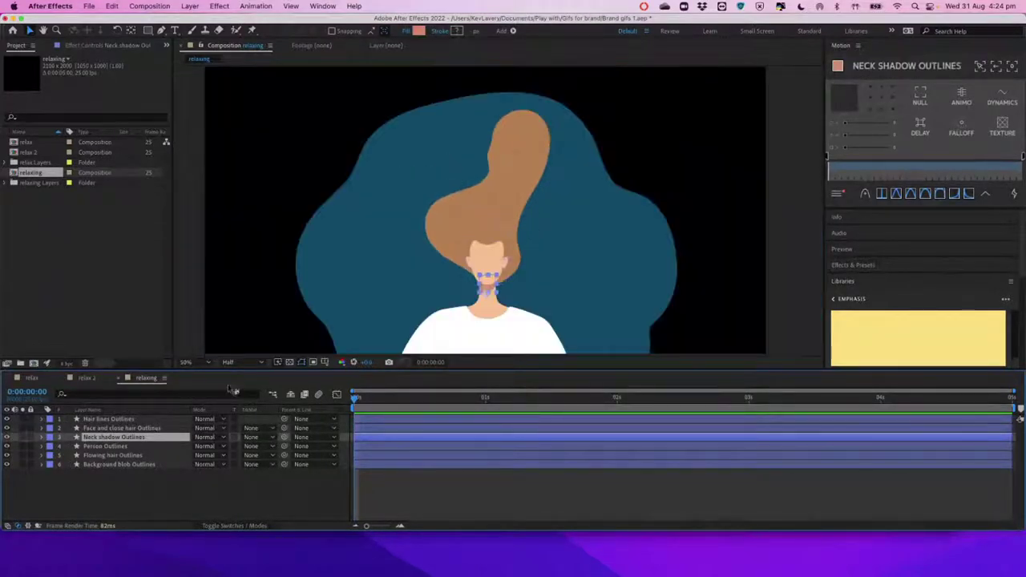
click(136, 428)
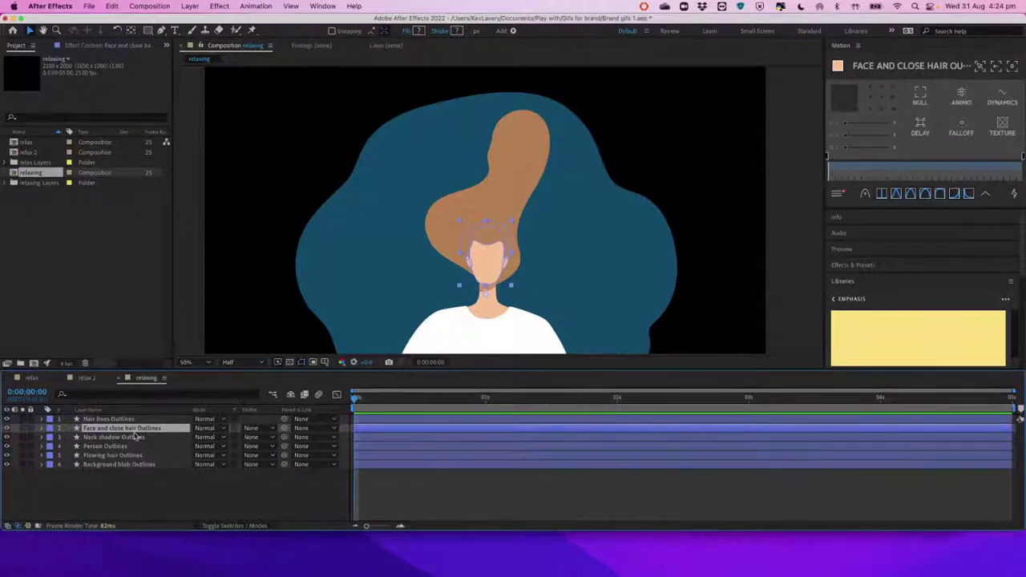
key(r)
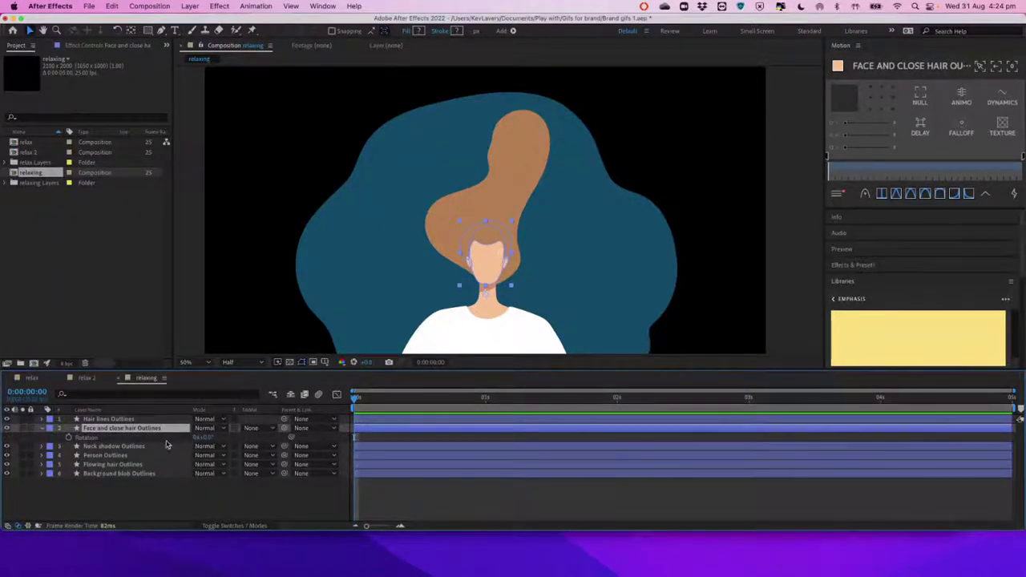
click(41, 427)
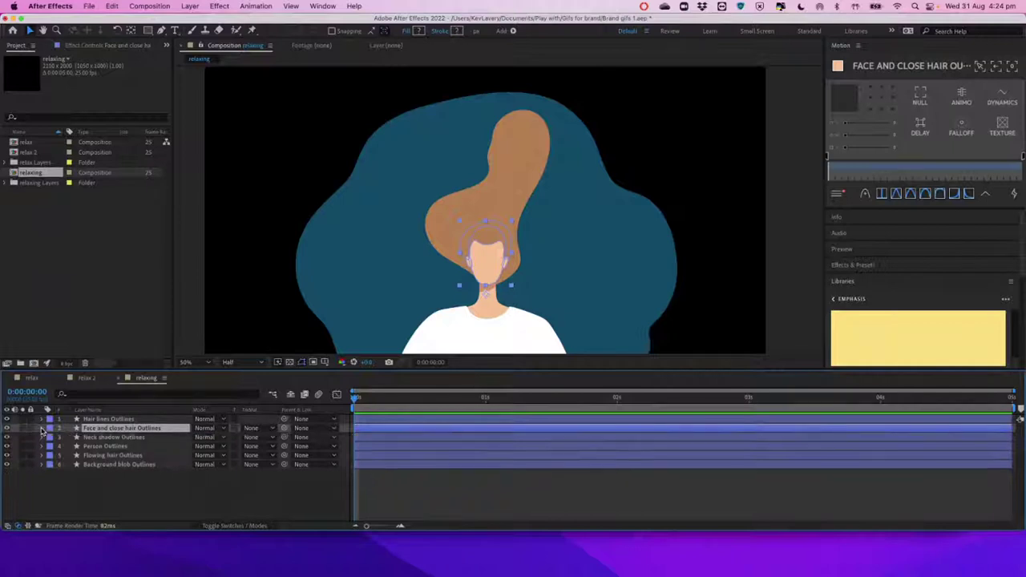
click(42, 428)
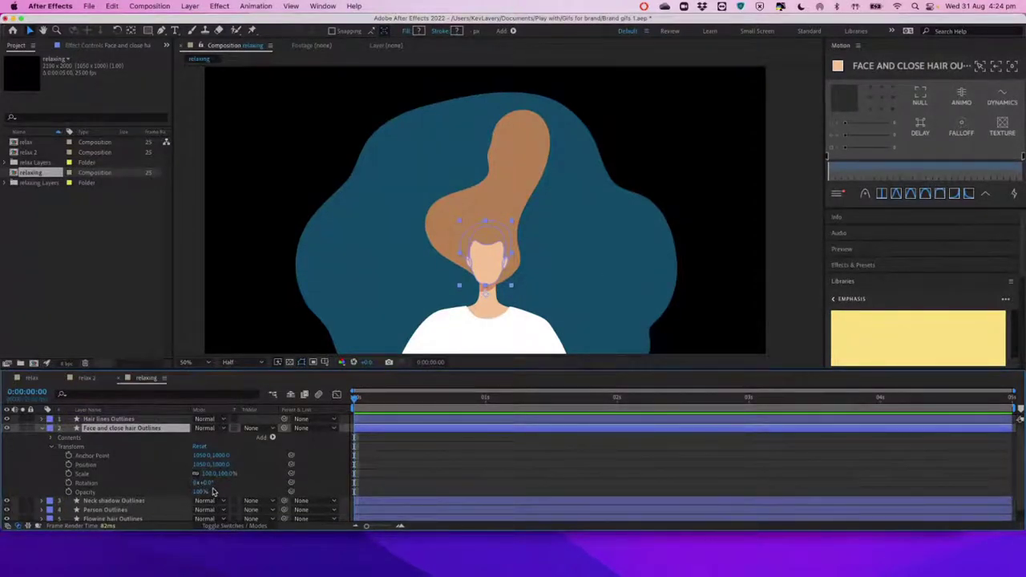
drag(205, 483, 230, 487)
key(Return)
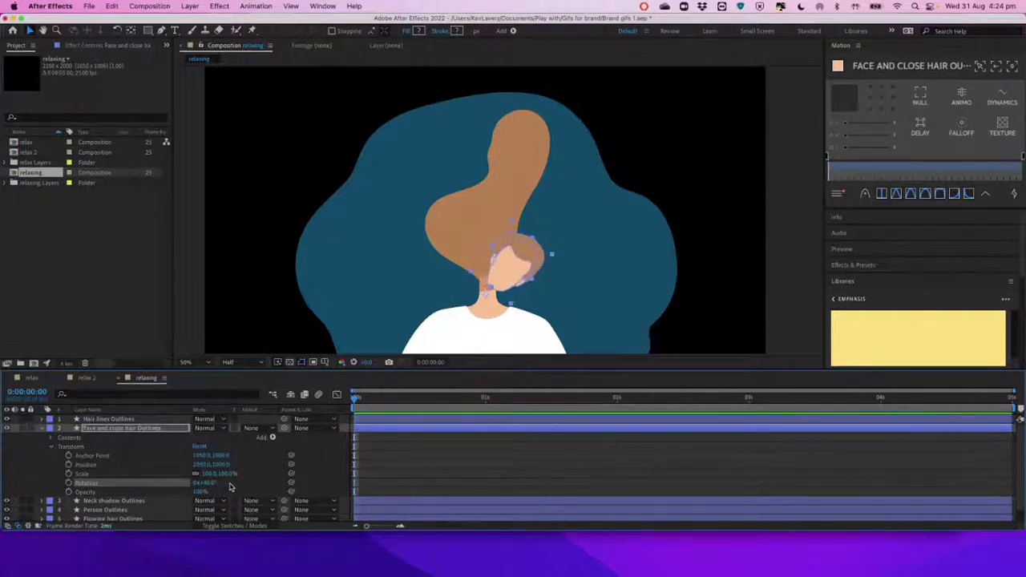
key(super+z)
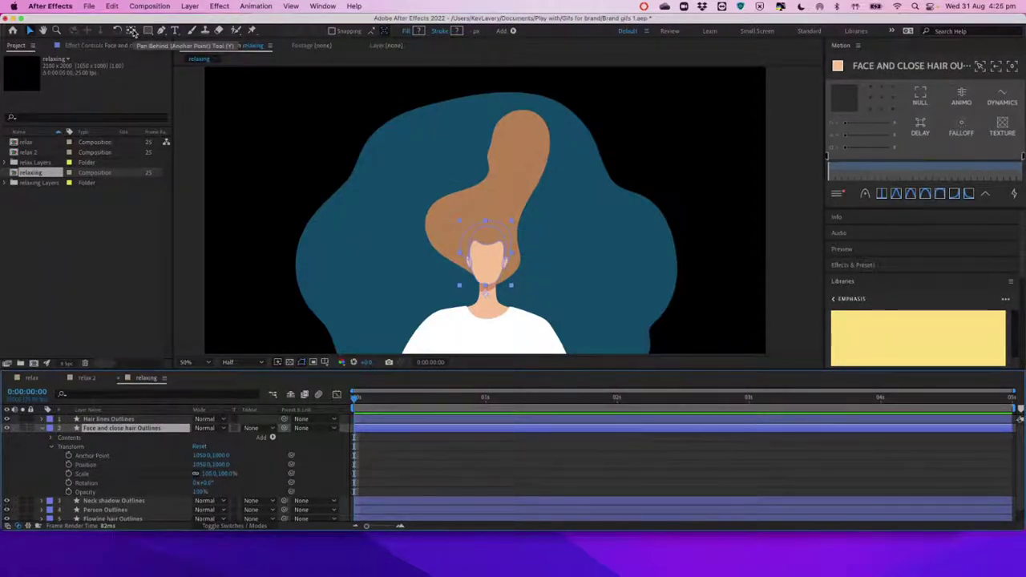
Step: Move the anchor point of the Face and close hair Outlines layer to the chin at about 1052, 964
click(133, 32)
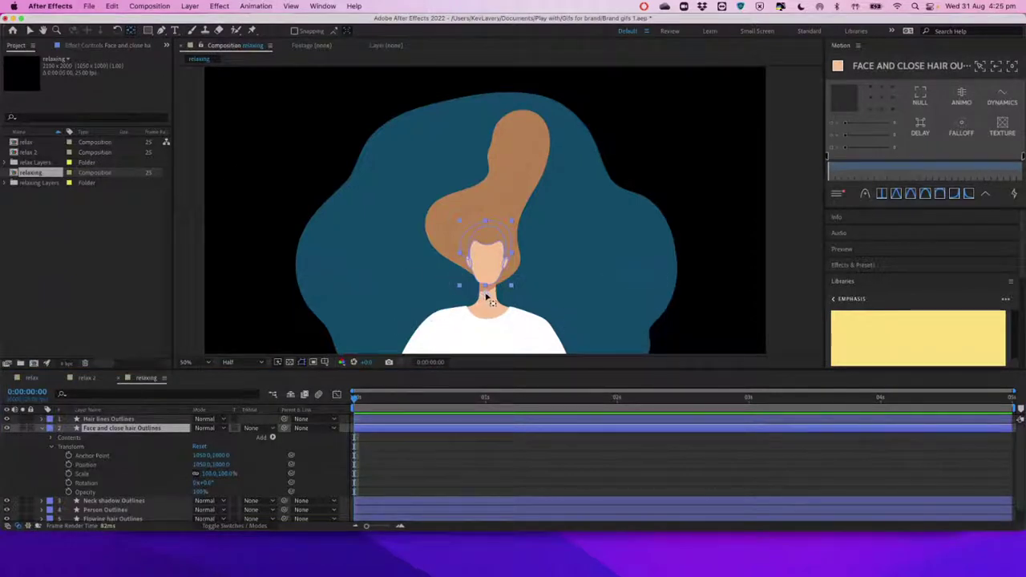
drag(491, 301, 486, 287)
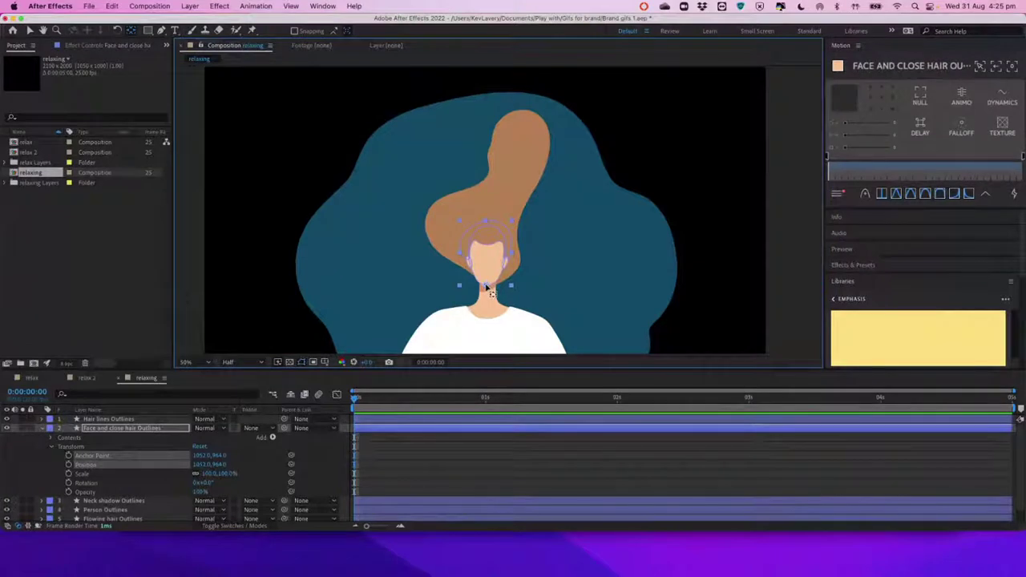
key(v)
Step: Try scaling the Face and close hair Outlines layer around the chin anchor point, and undo the change
click(146, 473)
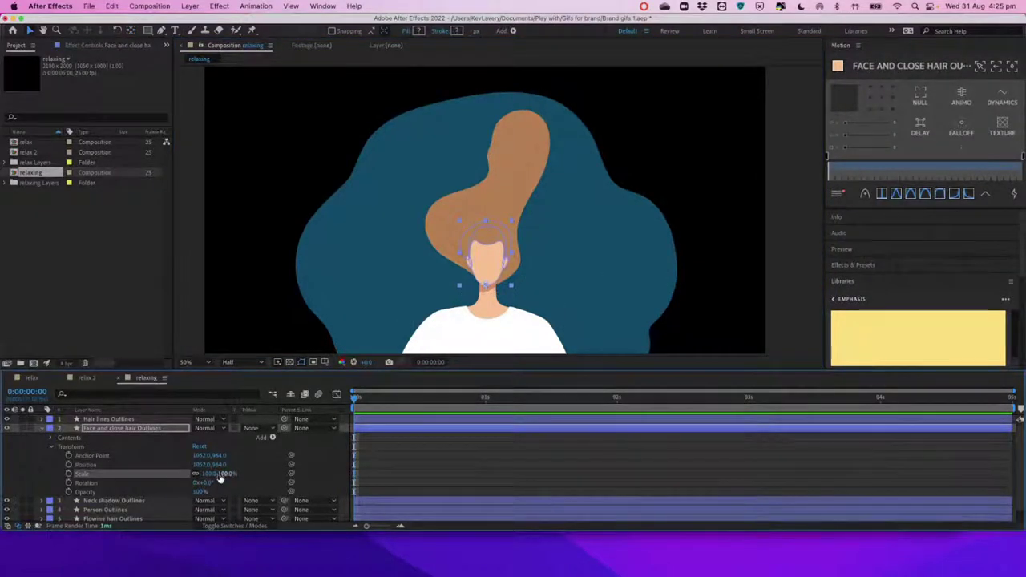
drag(220, 474, 200, 481)
key(ctrl+z)
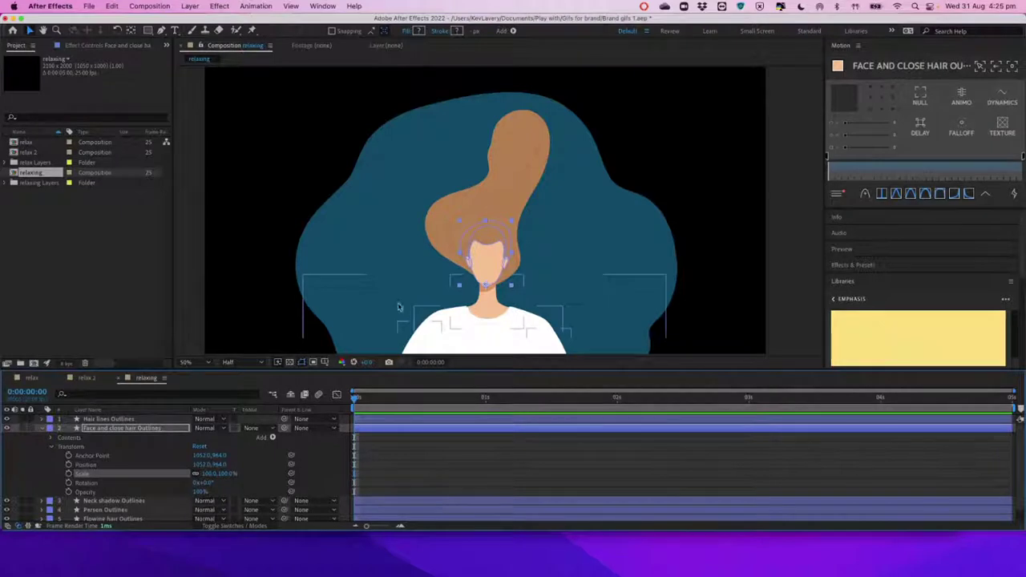
Step: Parent the Hair lines Outlines layer to Face and close hair Outlines, and test the link with a temporary head rotation that is undone
click(148, 431)
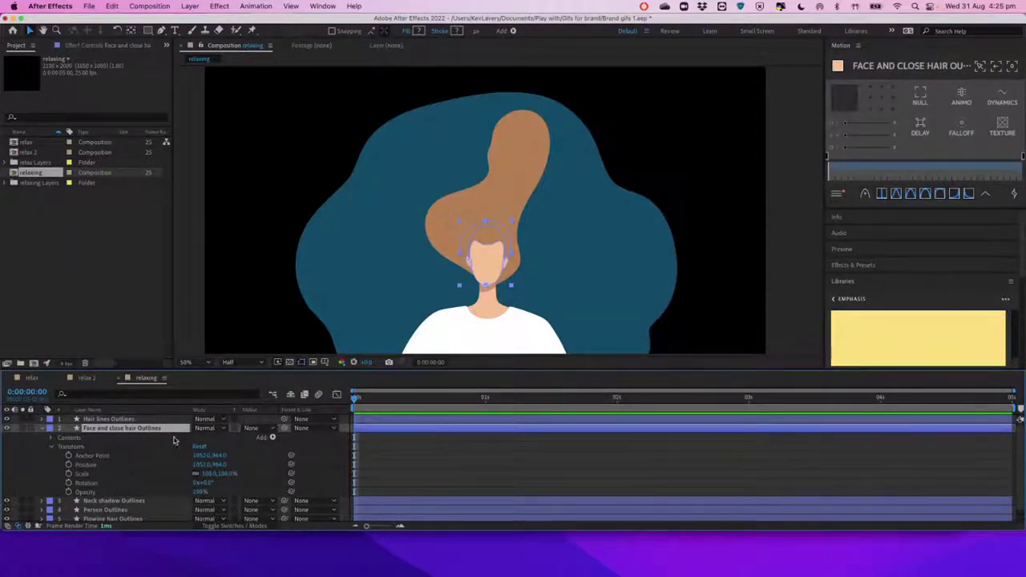
click(311, 428)
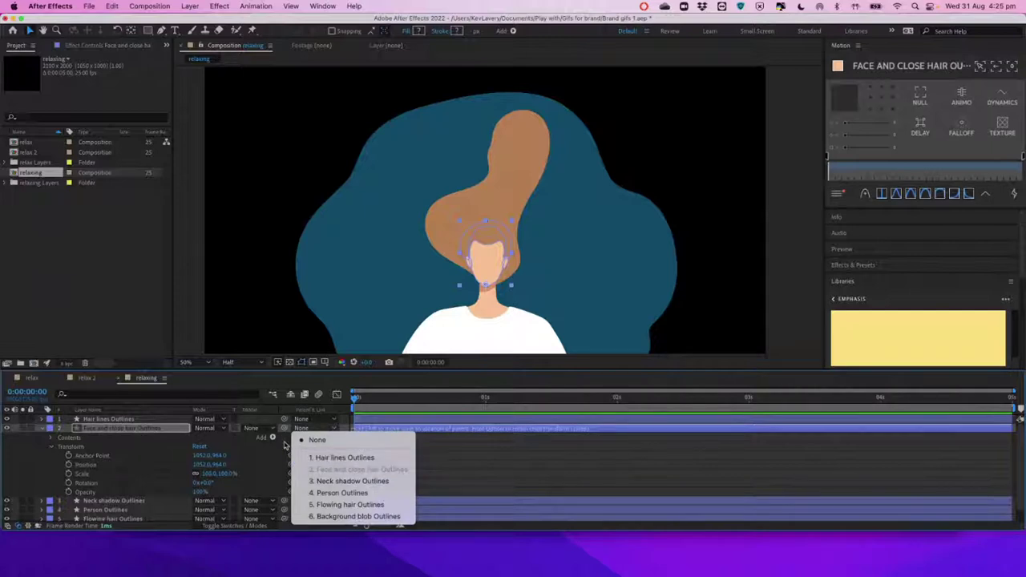
click(285, 441)
drag(284, 428, 169, 435)
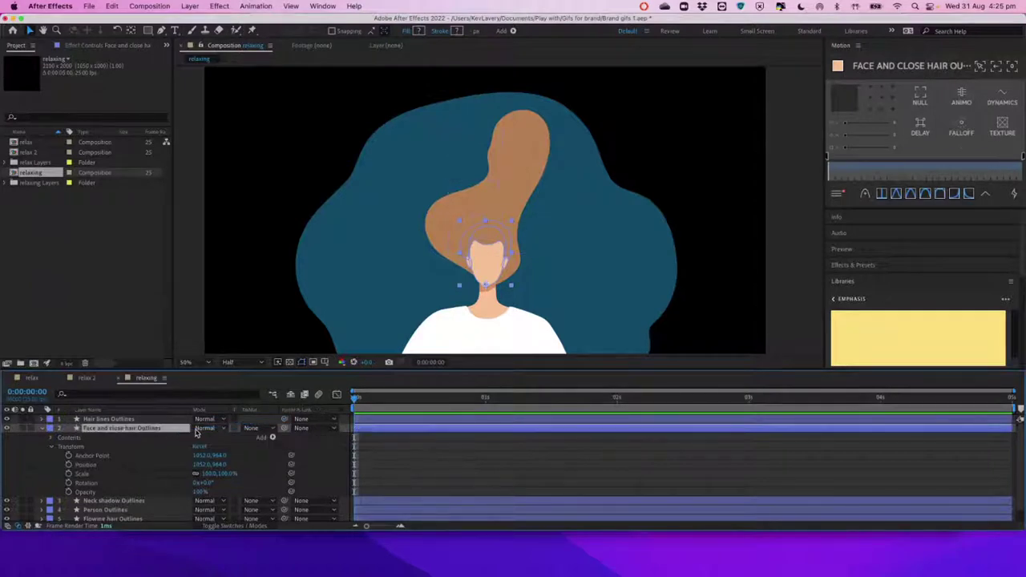
click(303, 428)
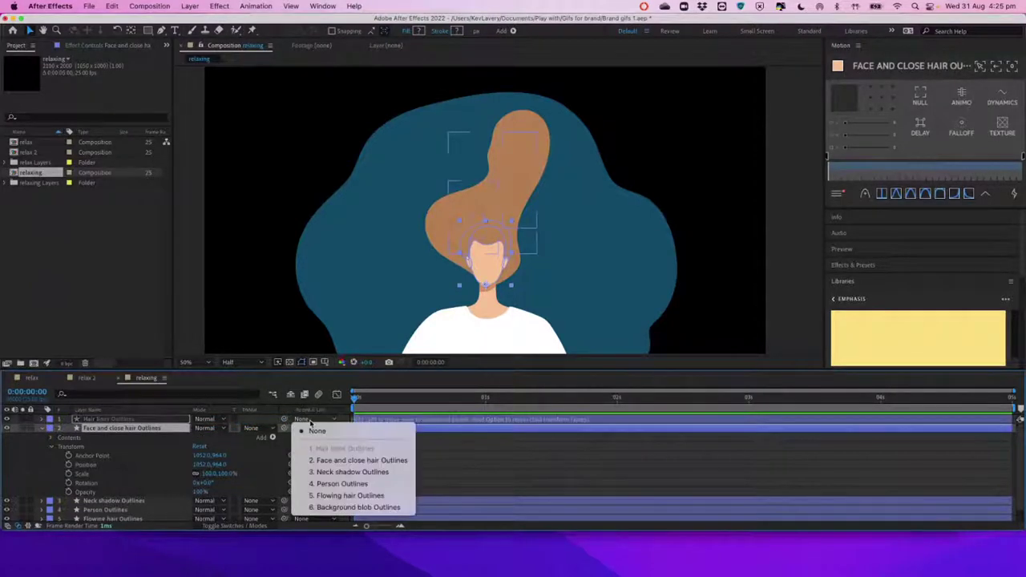
click(359, 459)
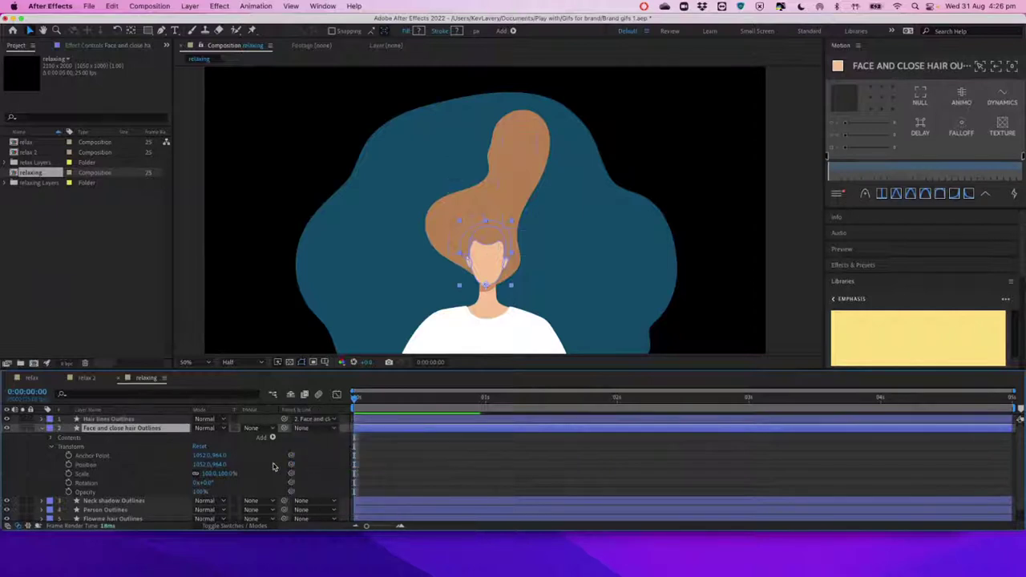
drag(204, 482, 220, 486)
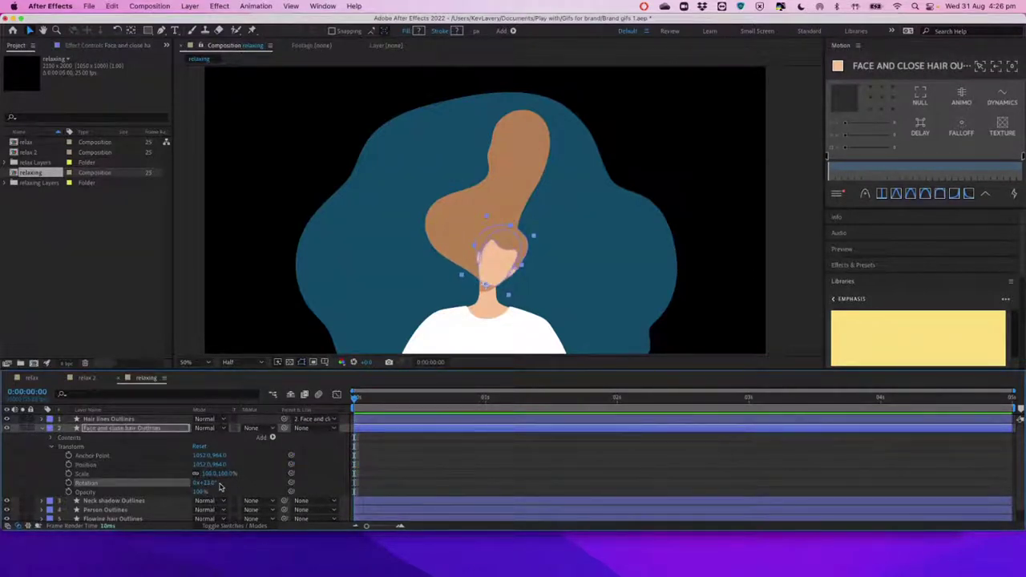
key(super+z)
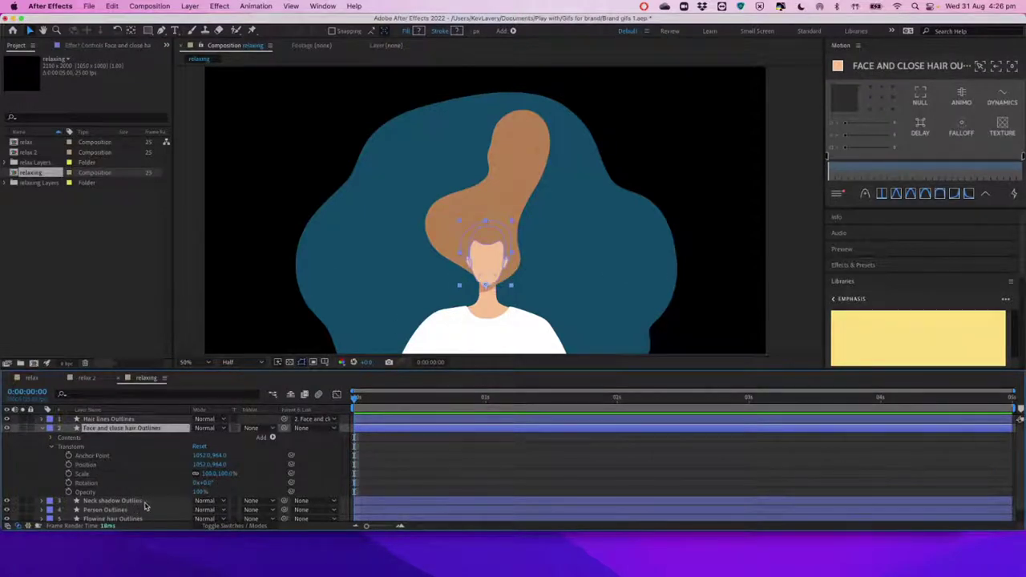
Step: Parent the Flowing hair Outlines layer to Face and close hair Outlines, and test it with a small temporary rotation that is undone
click(308, 519)
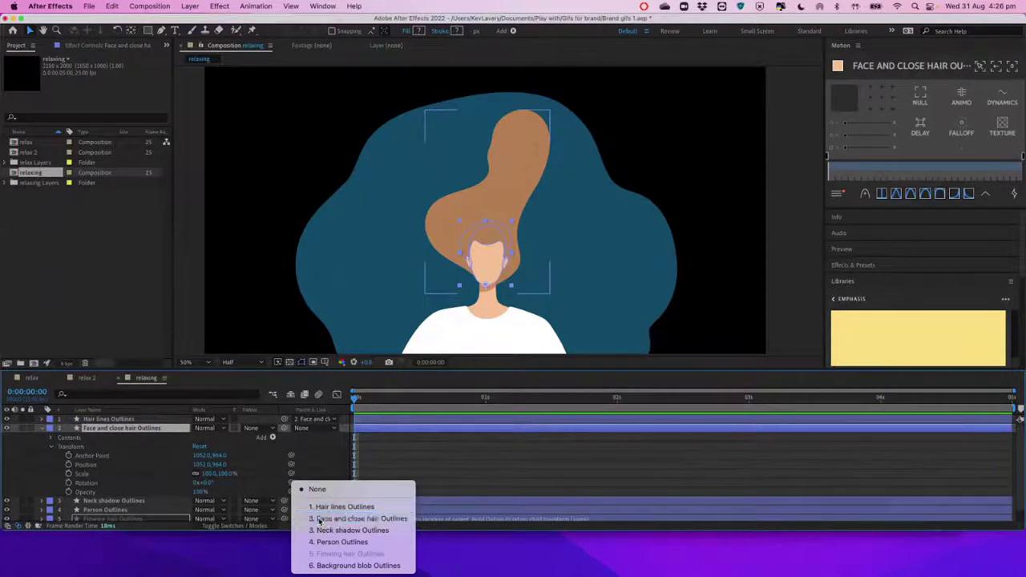
click(321, 518)
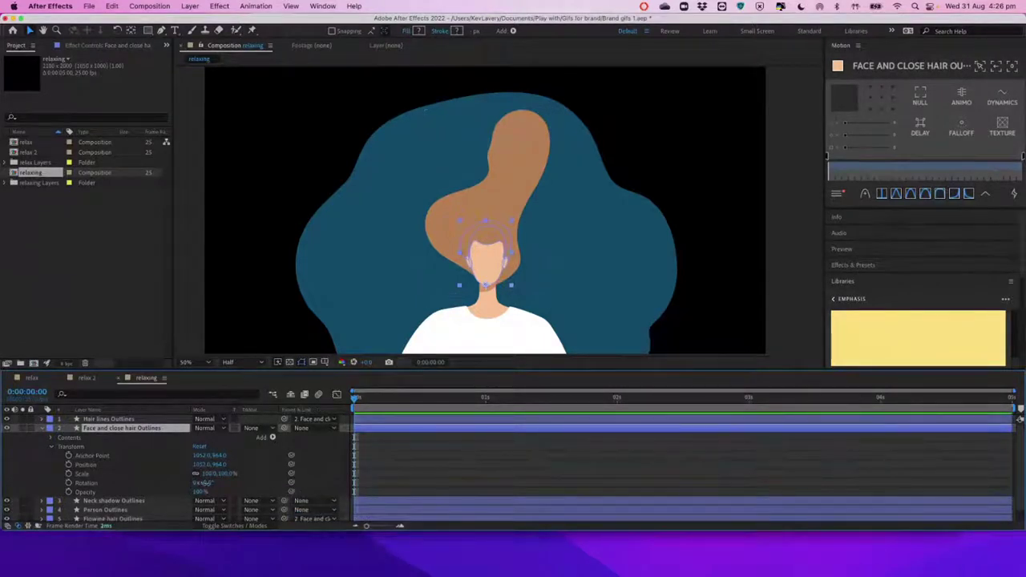
drag(202, 483, 201, 480)
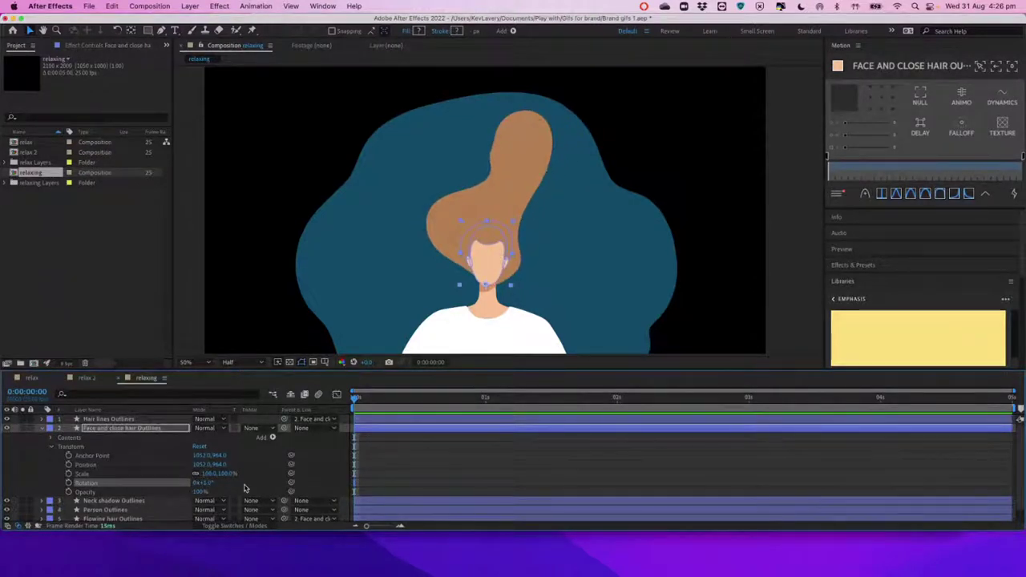
key(ctrl+z)
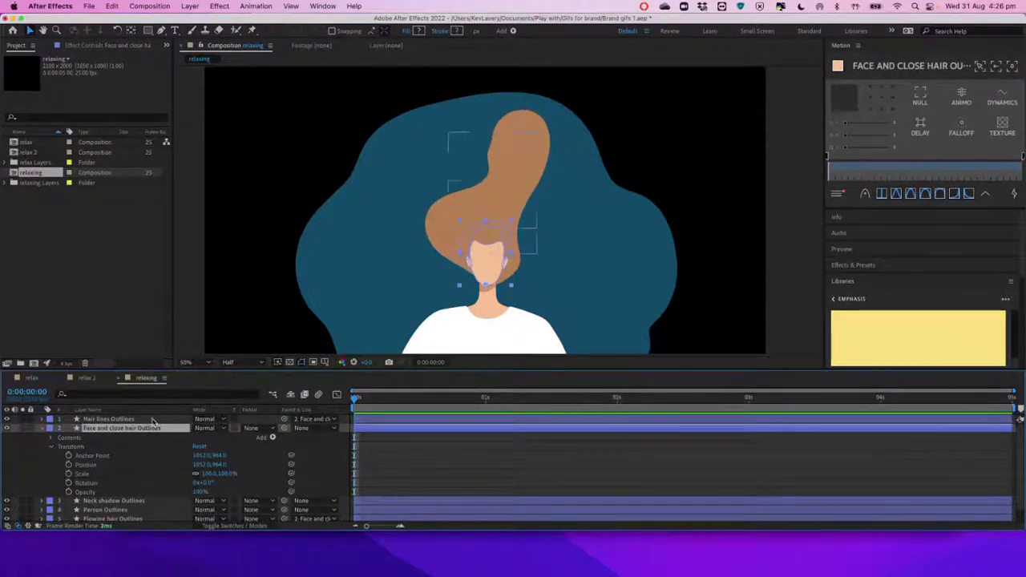
Step: Set a starting Rotation keyframe of 0° on the Face and close hair Outlines layer at 0:00:00:00
click(154, 419)
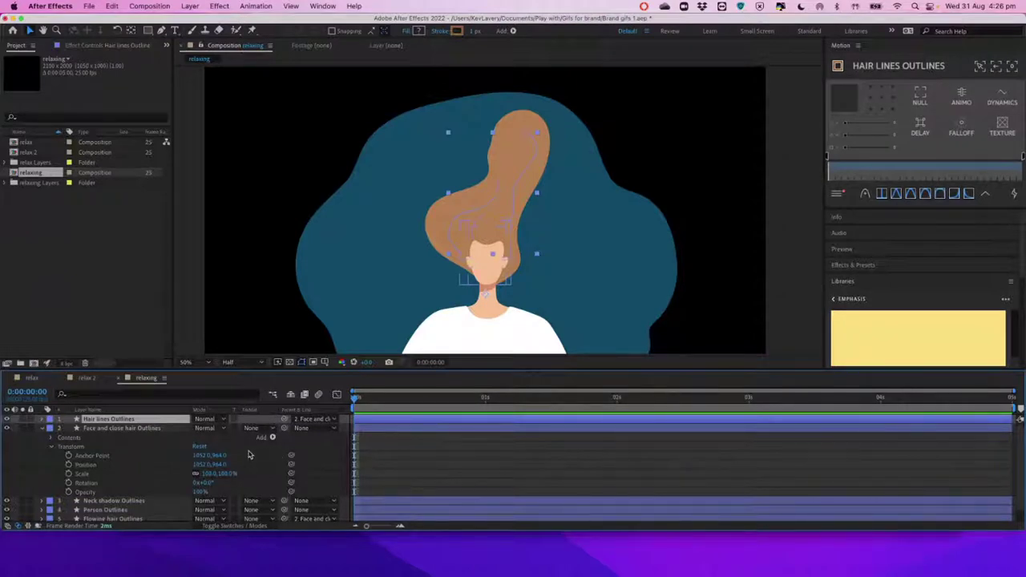
click(443, 398)
drag(365, 410, 353, 409)
click(120, 428)
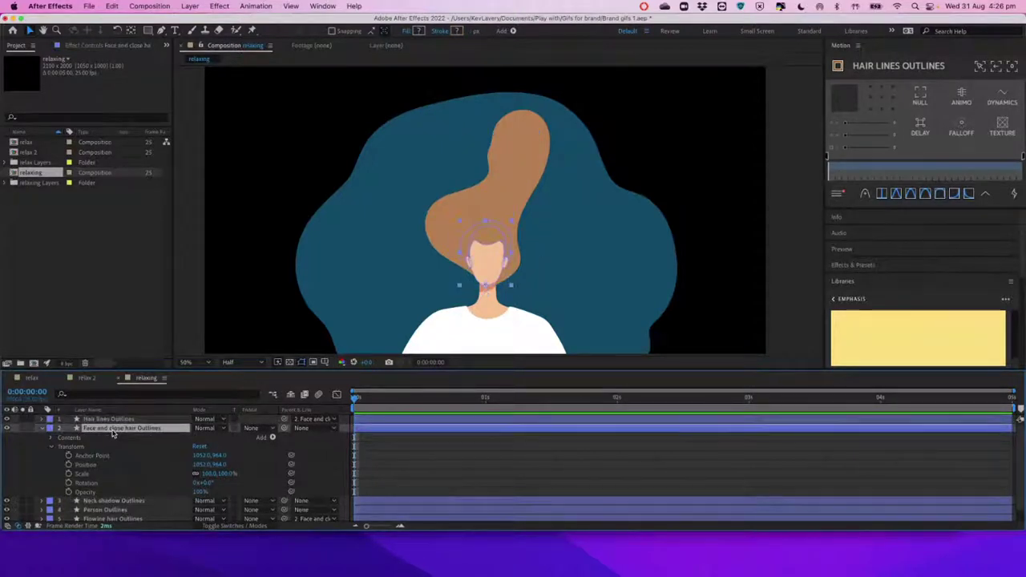
click(69, 483)
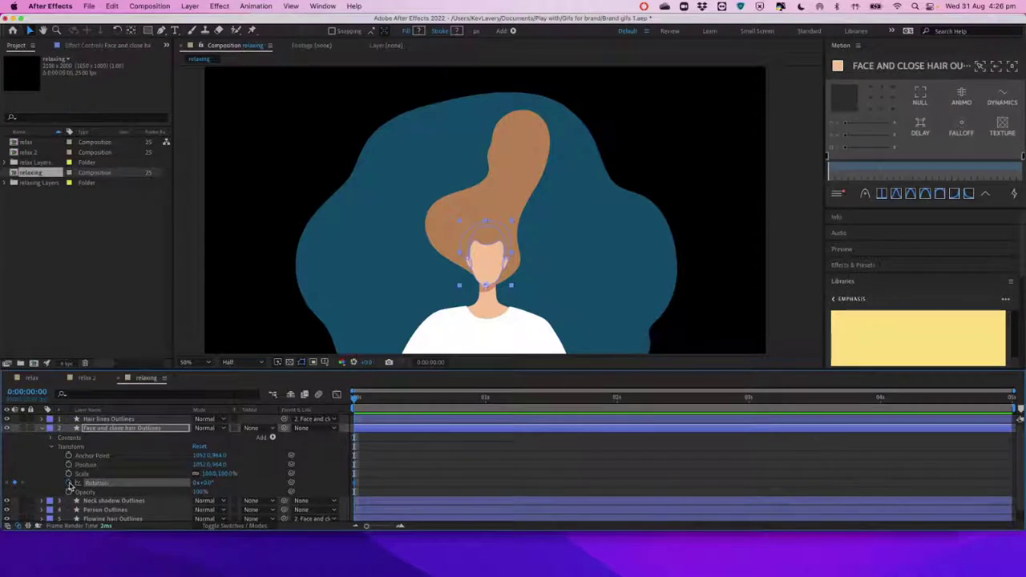
Step: Add a Rotation keyframe of 4° to the Face and close hair Outlines layer at 0:00:01:13
drag(437, 399, 553, 413)
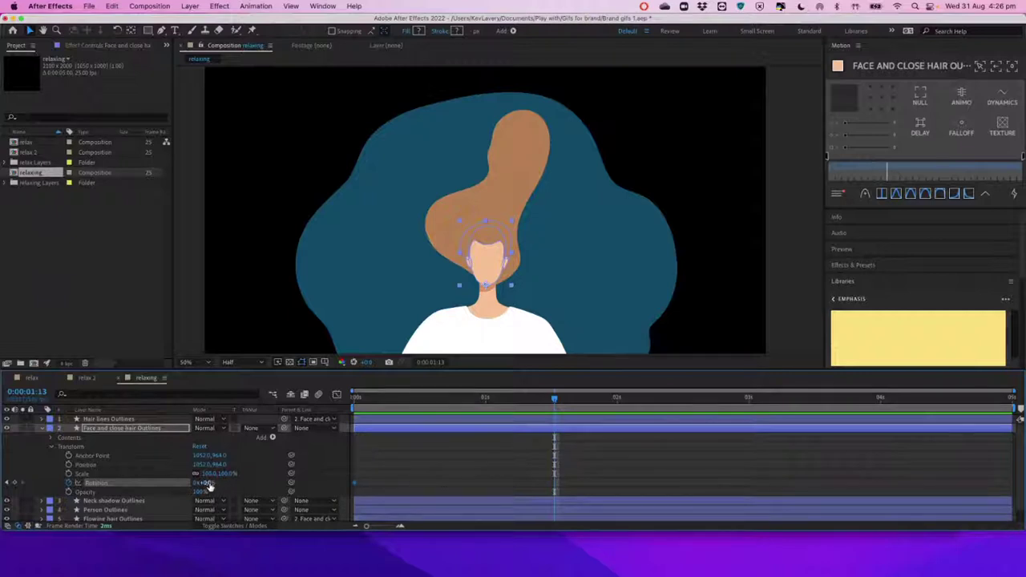
drag(207, 484, 215, 487)
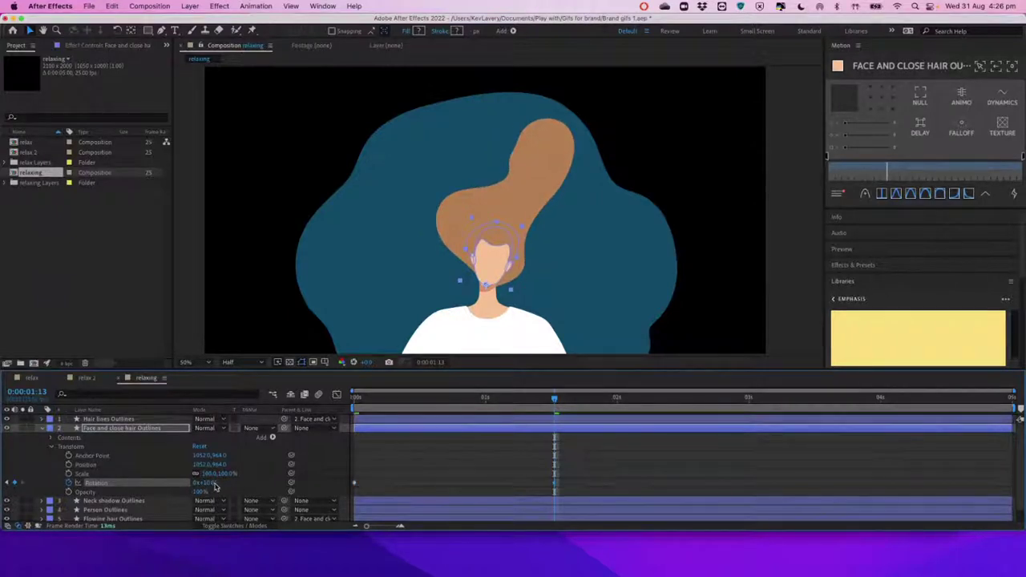
click(210, 483)
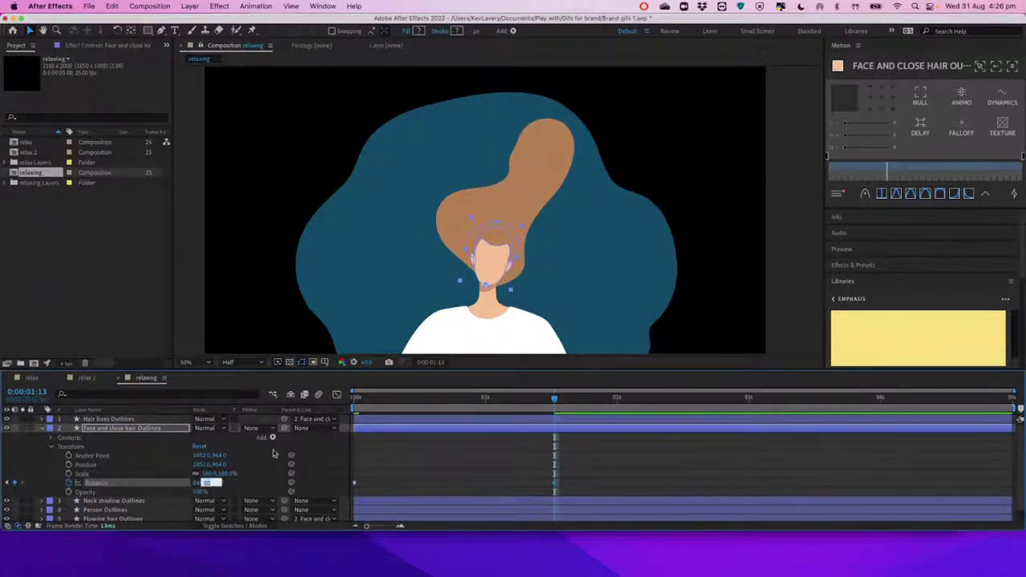
text(0)
key(Return)
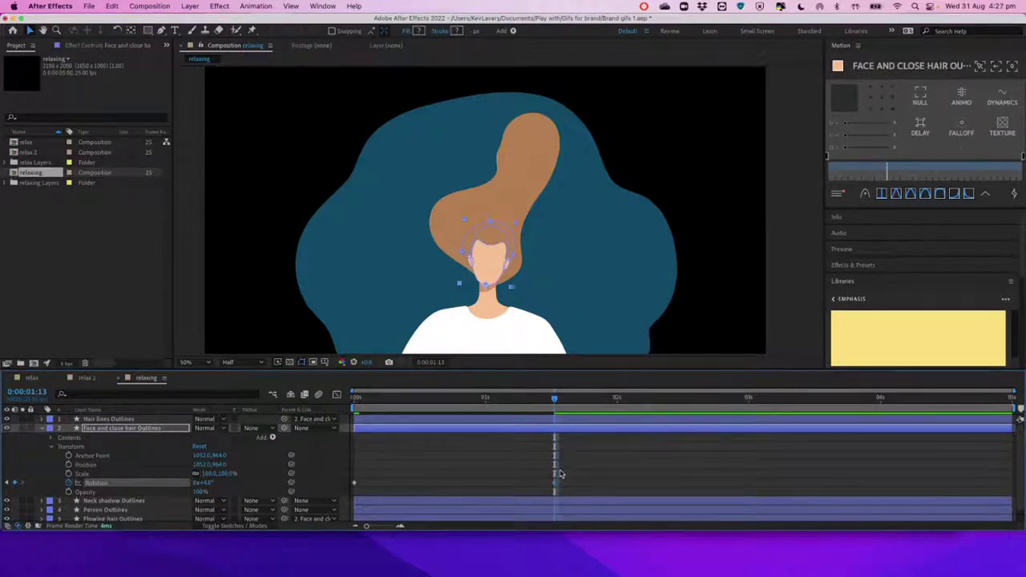
Step: Add a Rotation keyframe of -2° to the Face and close hair Outlines layer at 0:00:02:21
drag(555, 403, 730, 413)
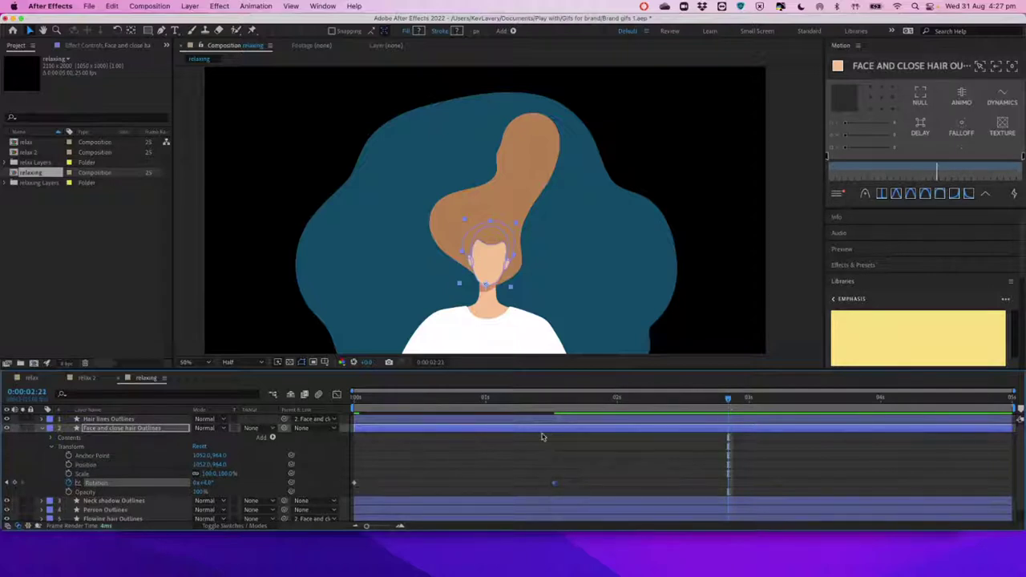
click(206, 484)
text(-2)
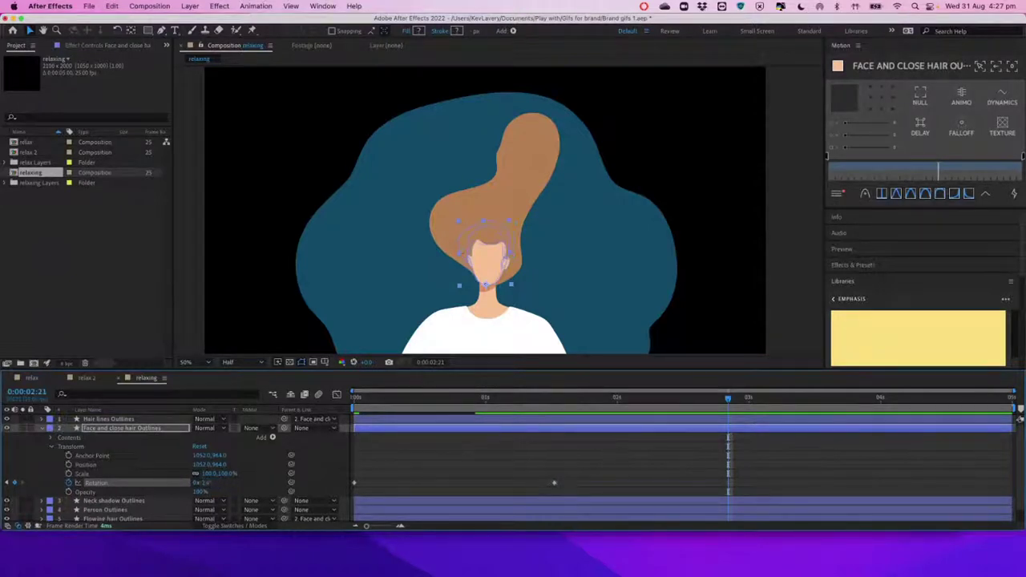
key(Return)
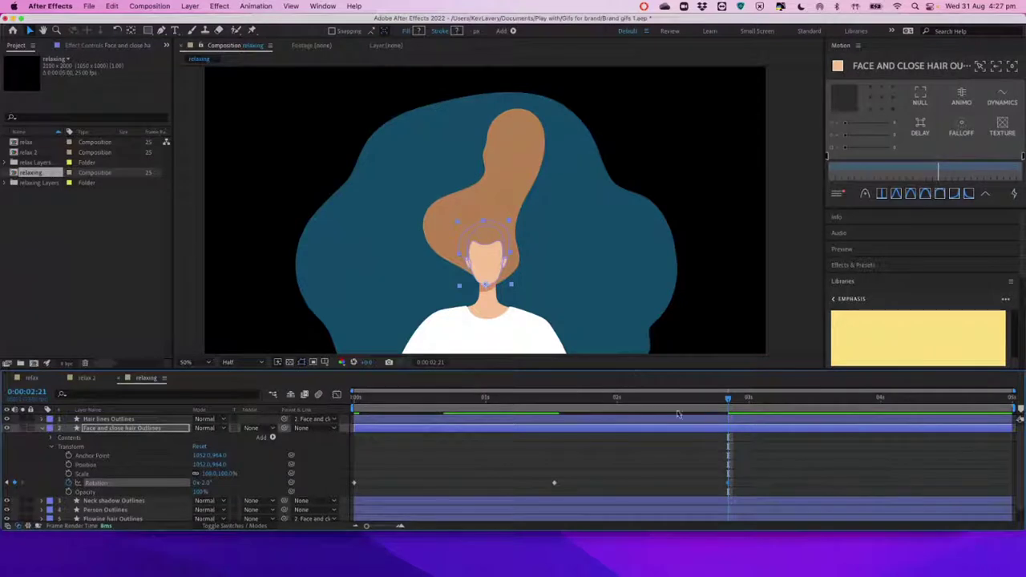
Step: Add a closing Rotation keyframe of 0° to the Face and close hair Outlines layer at 0:00:04:24
drag(840, 403, 1010, 401)
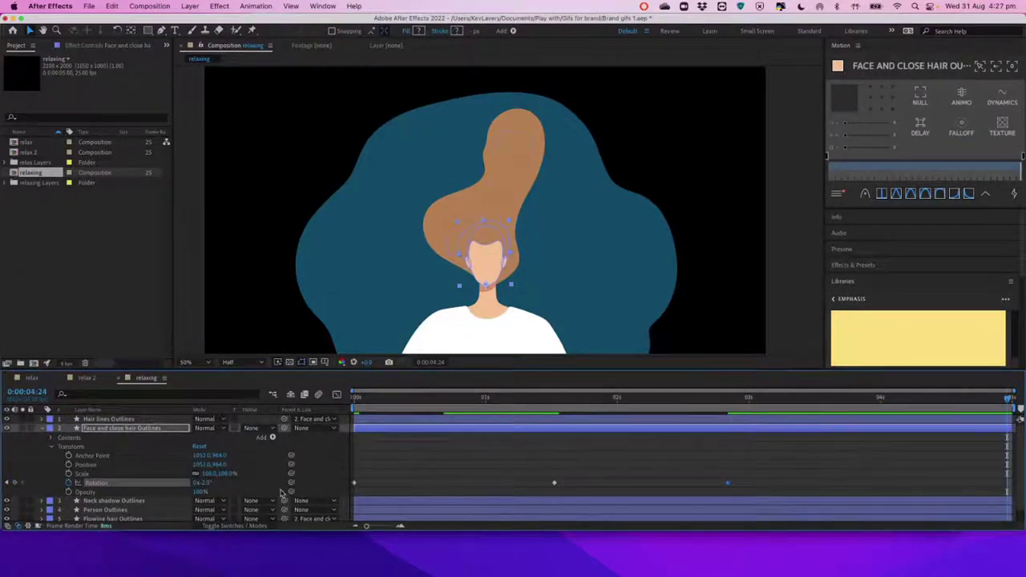
click(206, 482)
text(0)
key(Return)
Step: Play back the head rotation from the start of the composition, and stop the preview
drag(378, 400, 305, 403)
key(space)
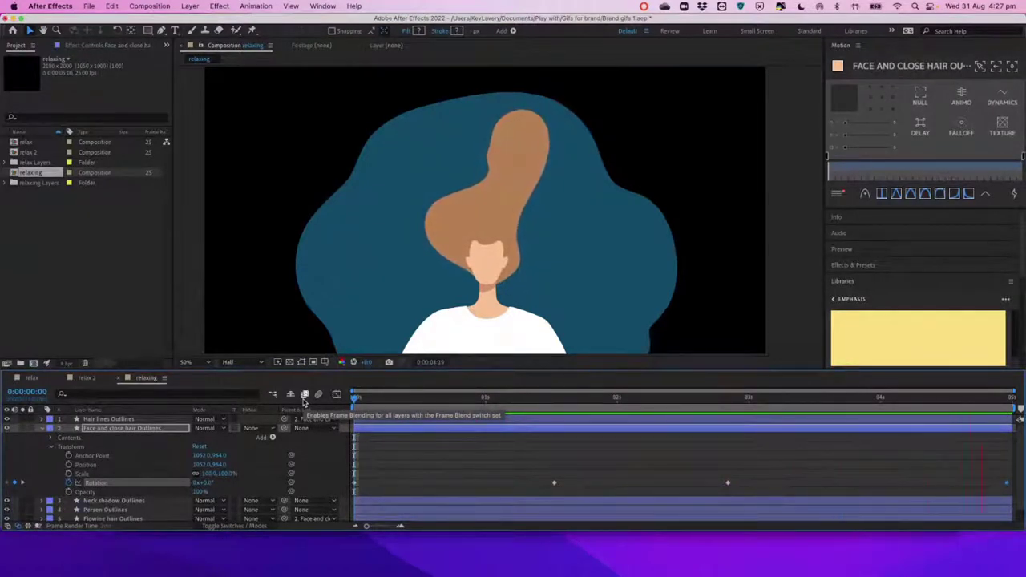
key(space)
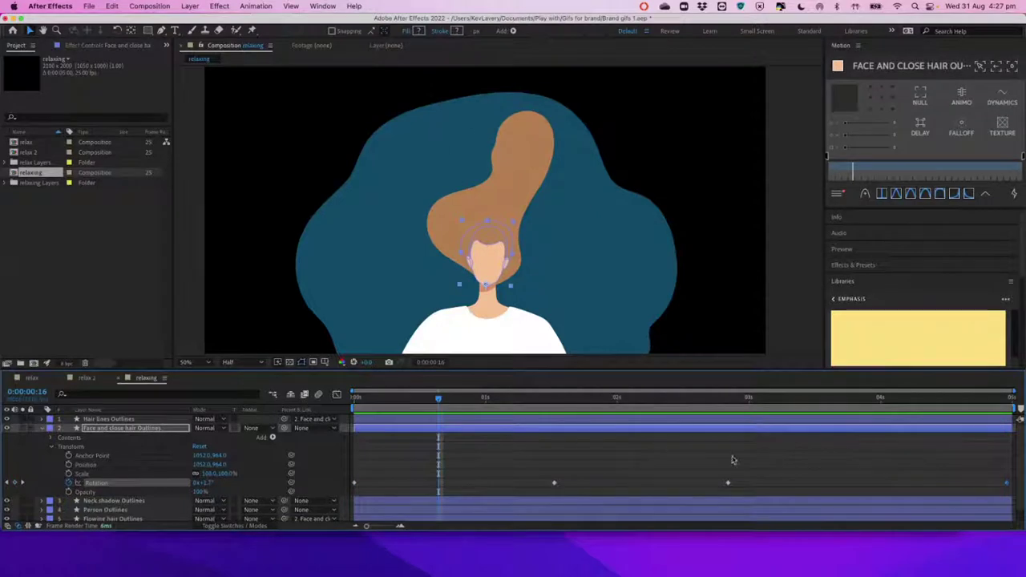
Step: Apply Easy Ease to all four Rotation keyframes of the Face and close hair Outlines layer, and briefly check their curve in the Graph Editor
drag(1010, 478, 354, 488)
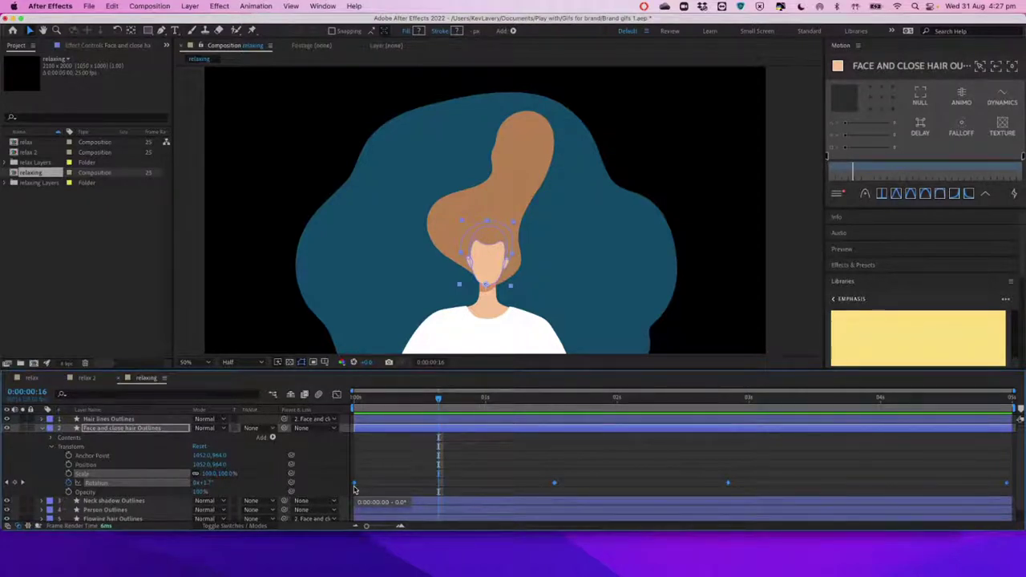
key(F9)
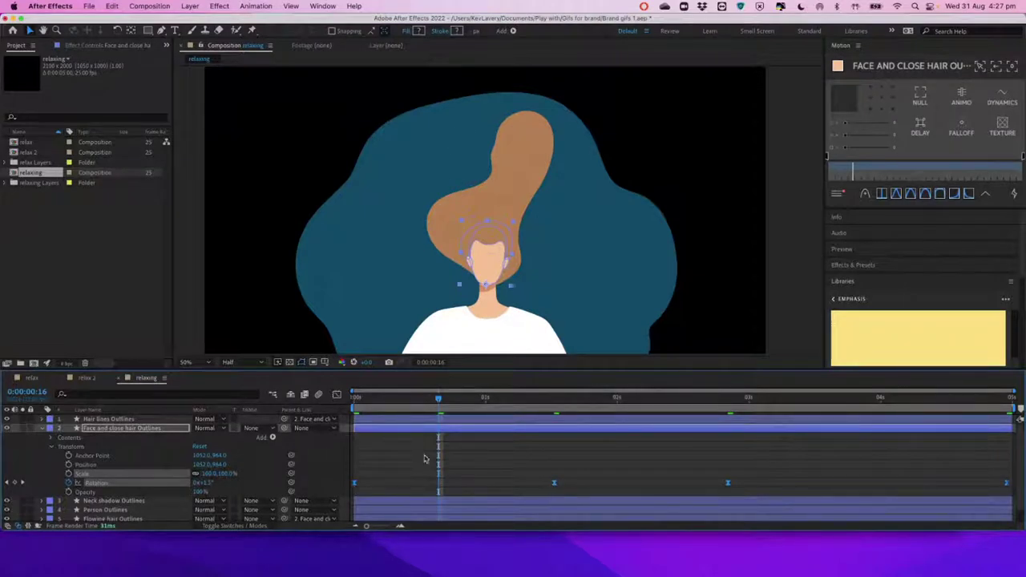
click(336, 395)
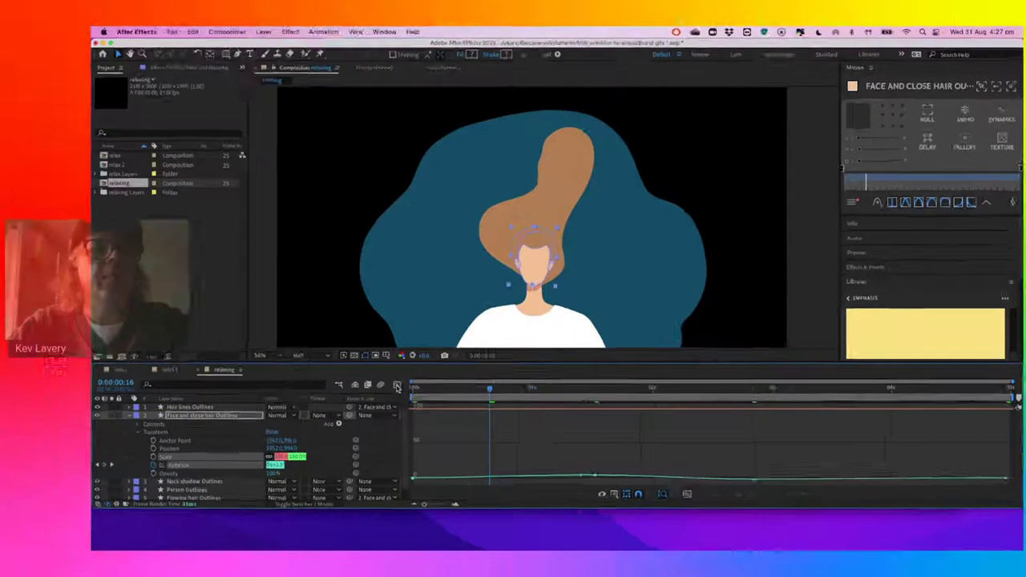
click(335, 395)
Step: Scrub the eased head rotation around one second and end at the keyframe at 0:00:01:13
click(606, 376)
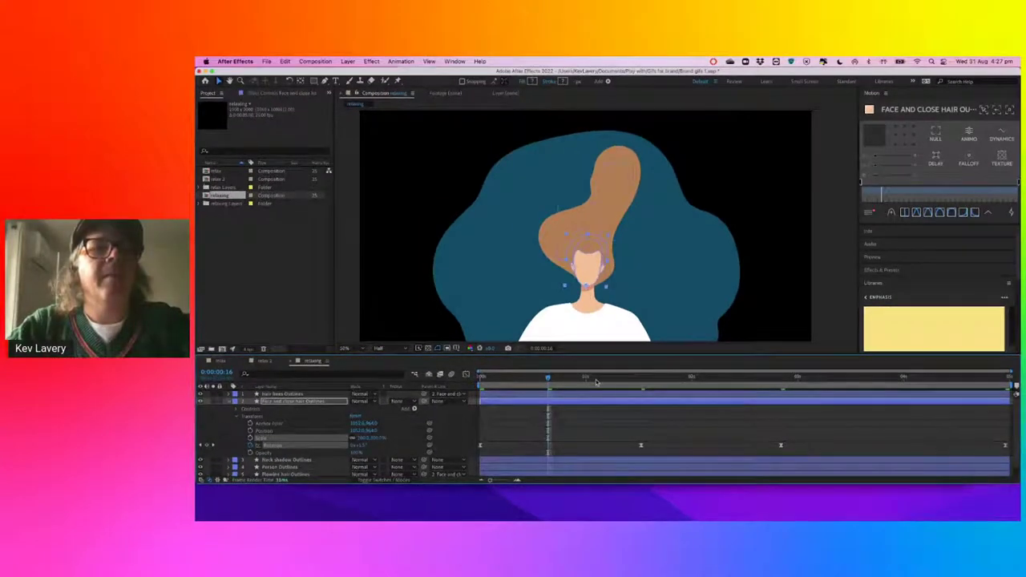
click(640, 380)
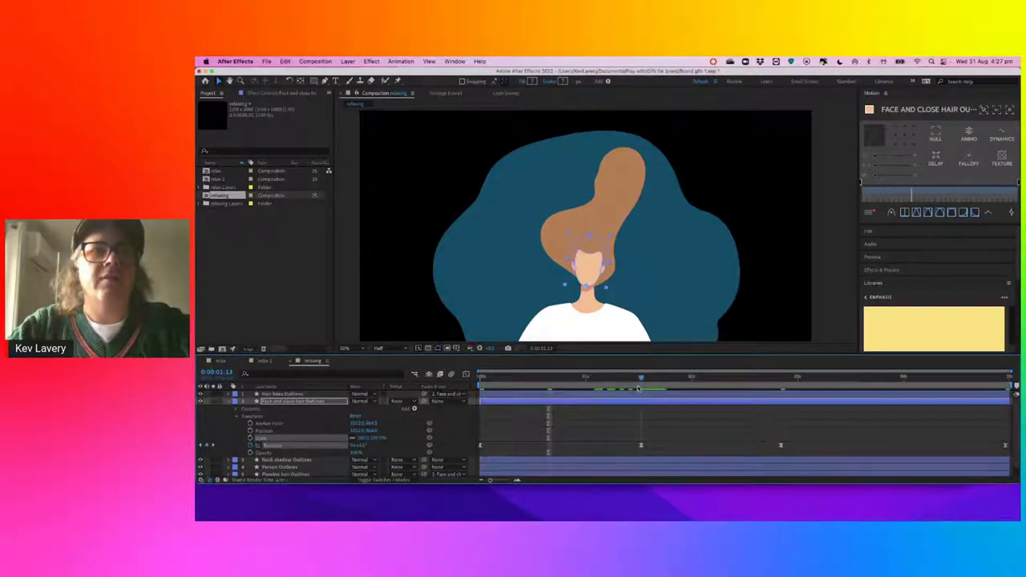
click(591, 385)
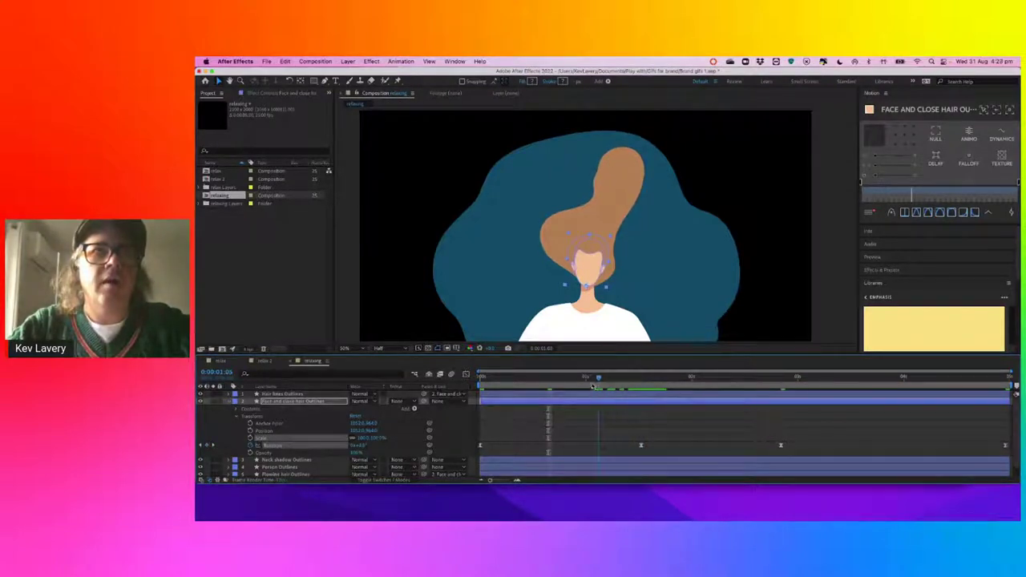
click(641, 388)
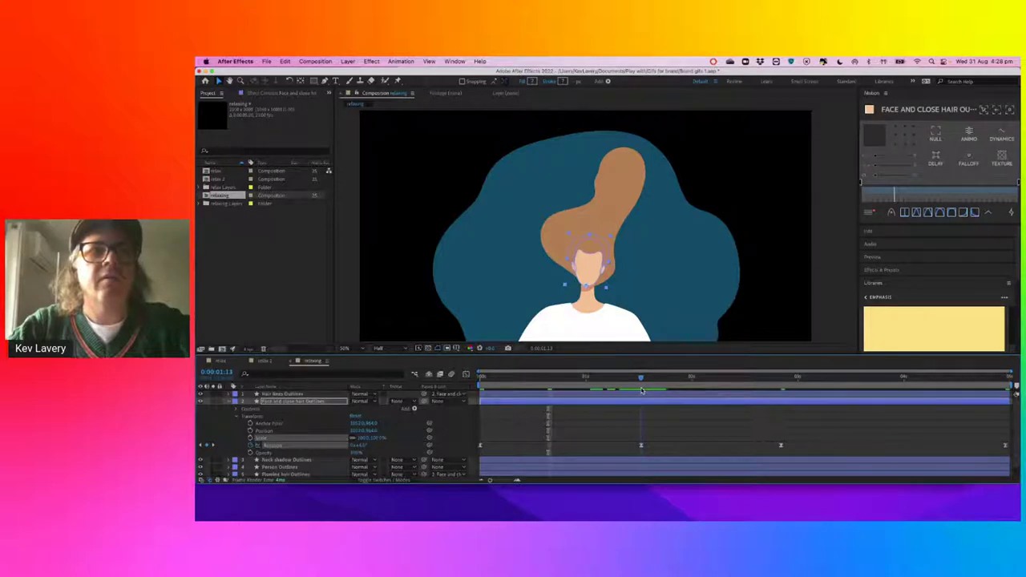
Step: Scrub the head rotation back to the start of the composition, play it from there and stop the preview
drag(641, 390, 597, 389)
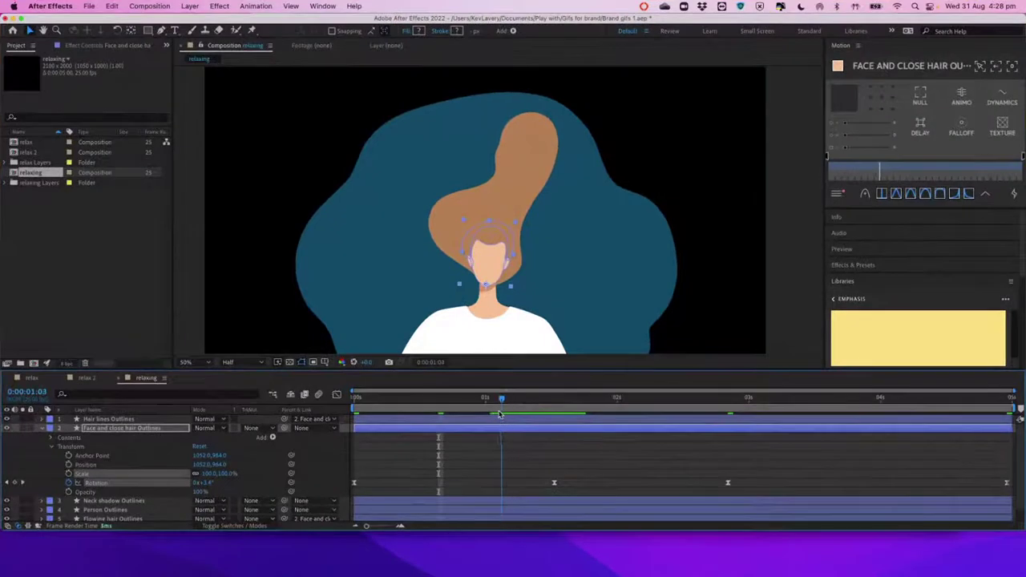
drag(498, 413, 352, 402)
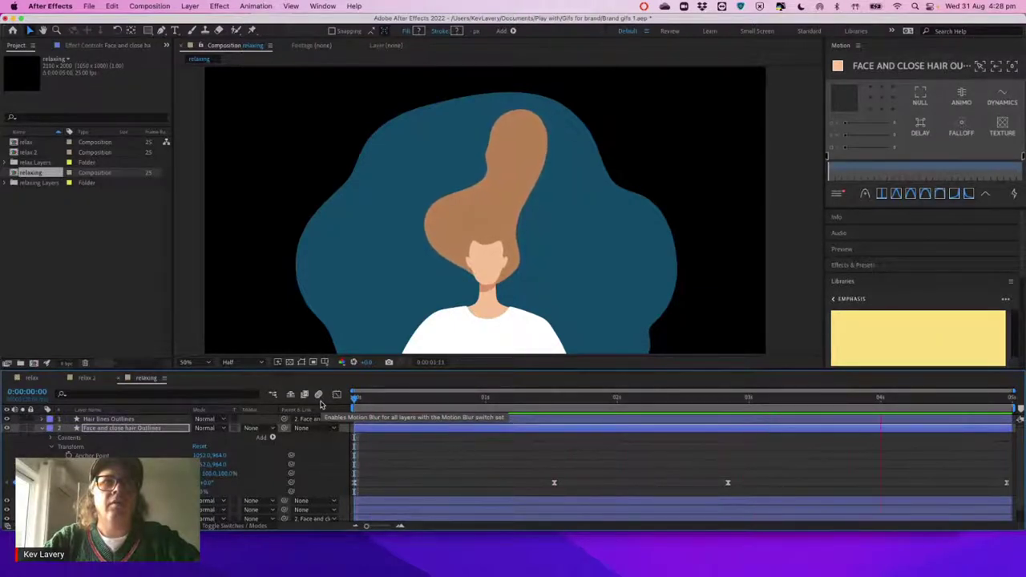
key(space)
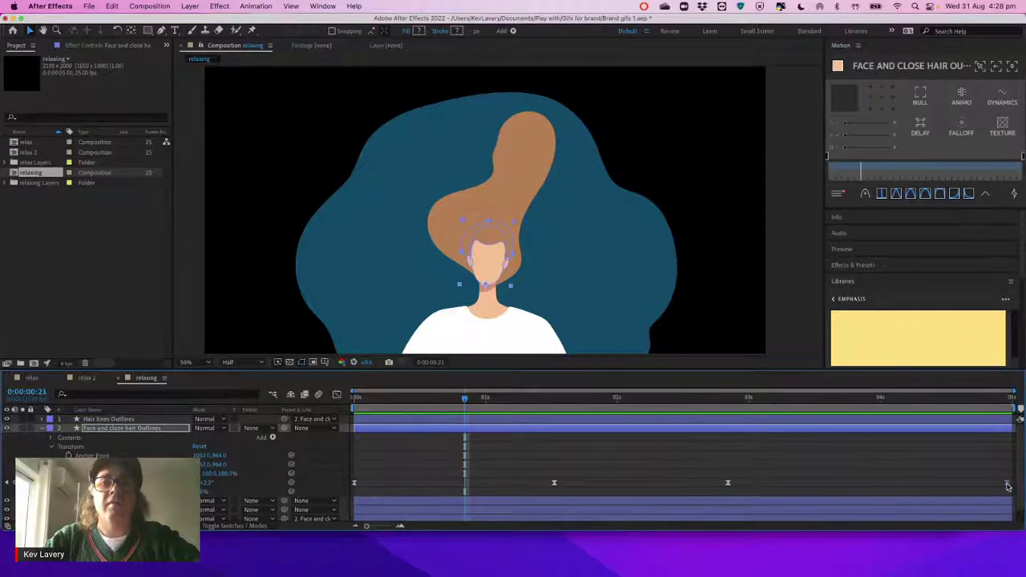
Step: Move the last Rotation keyframe of Face and close hair Outlines to the very end, and preview the loop from 0:00:04:13
drag(1007, 486, 1012, 487)
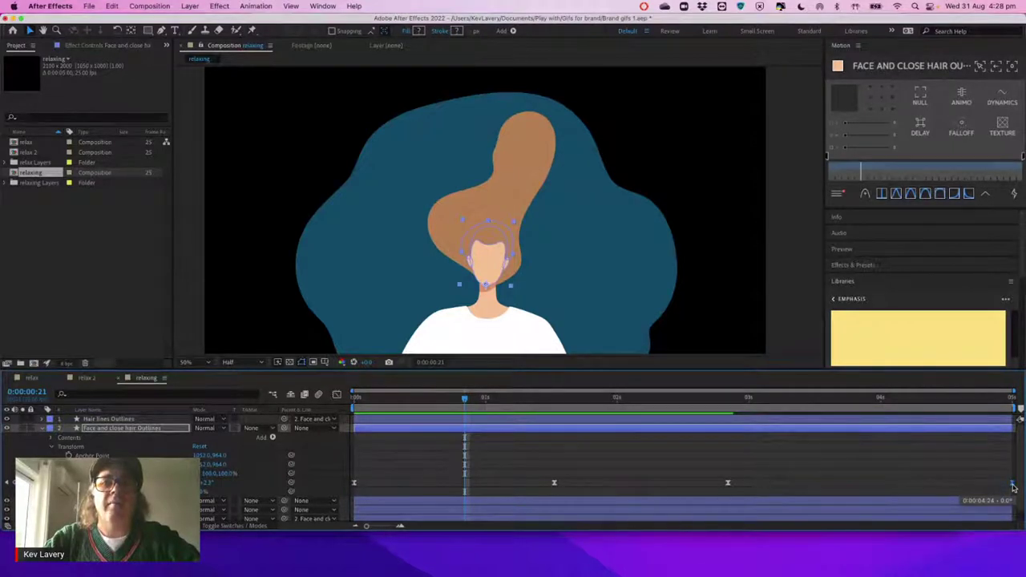
click(949, 398)
key(space)
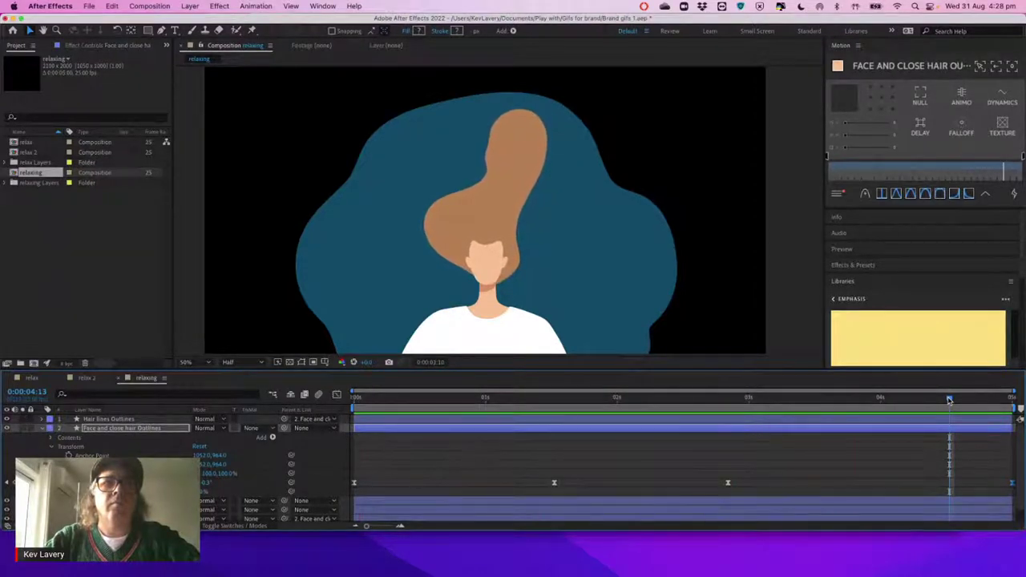
key(space)
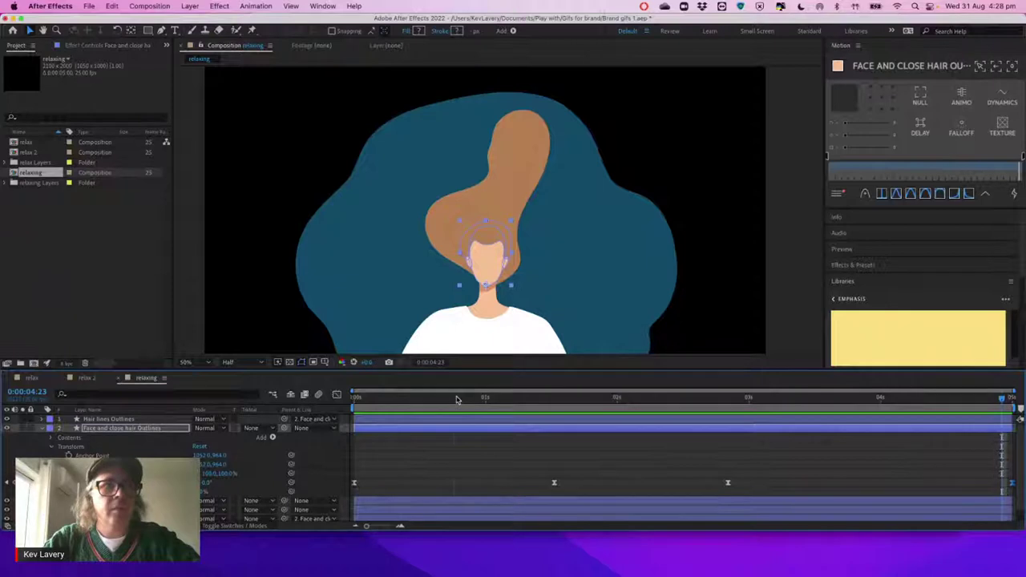
Step: Scrub through the head rotation between about 0:00:00:19 and 0:00:01:05 to inspect the sway
click(455, 398)
drag(455, 398, 511, 401)
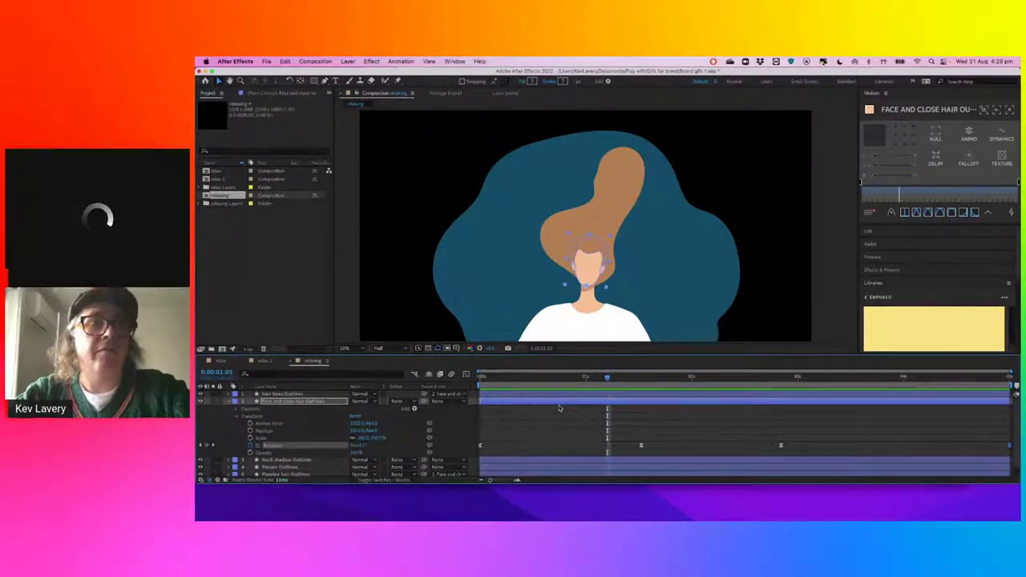
click(576, 377)
drag(576, 379, 589, 377)
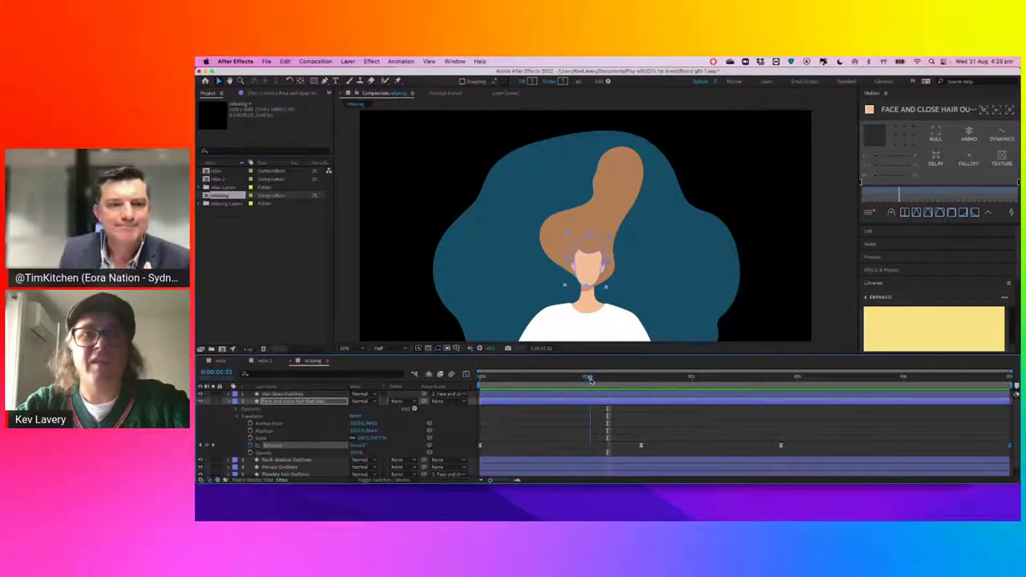
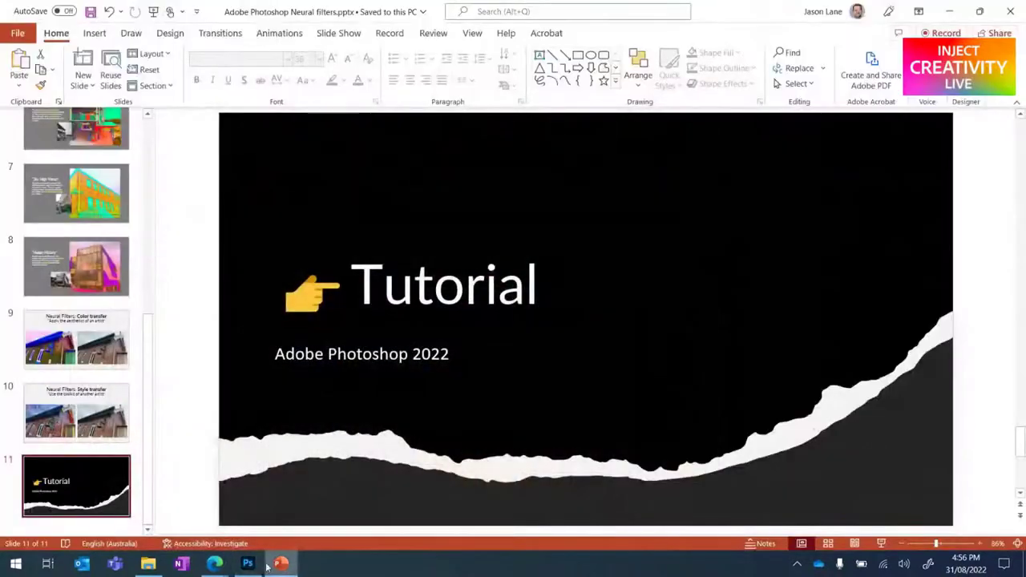
Step: Switch to Photoshop and check which filter and file commands are available for Chapel bell.JPG
click(247, 563)
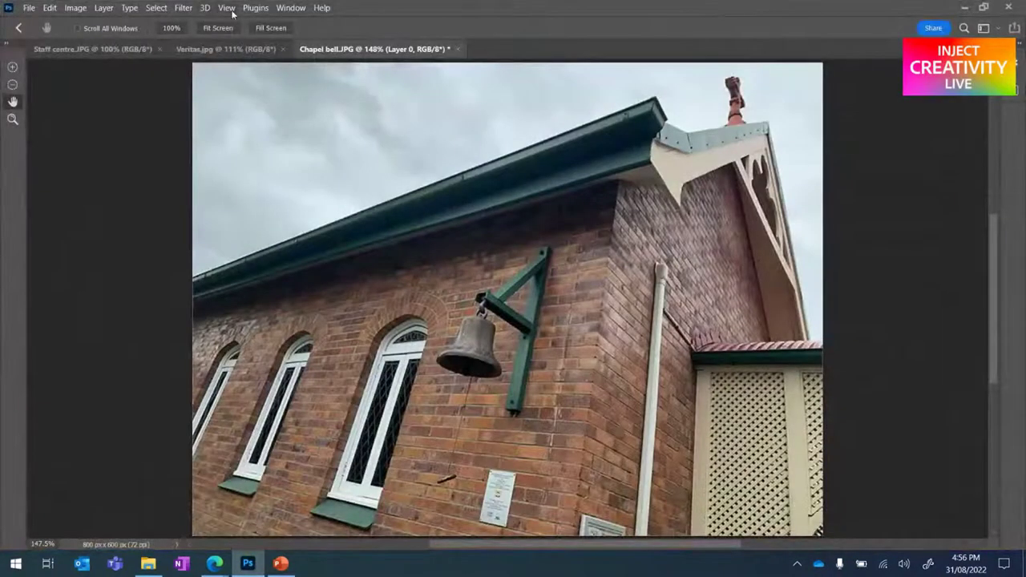
click(182, 8)
click(671, 213)
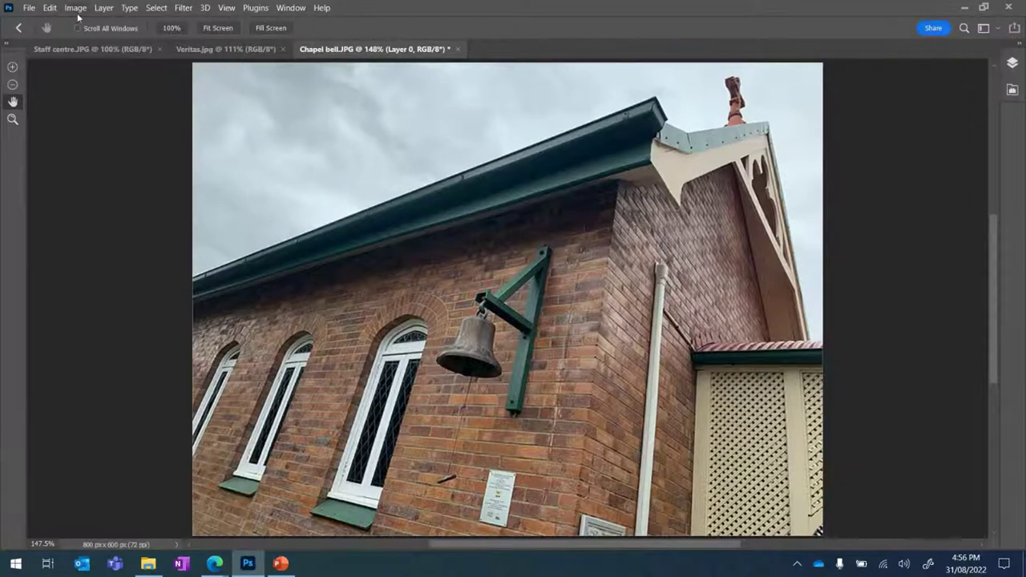
click(29, 7)
key(Escape)
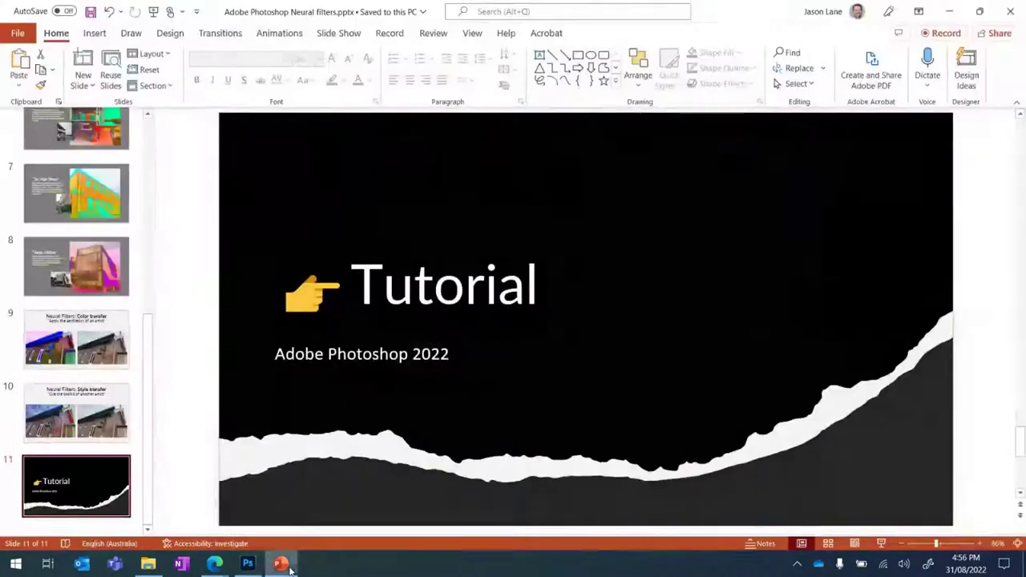
Step: Switch to PowerPoint and close the presentation Adobe Photoshop Neural filters.pptx
click(280, 563)
click(1009, 11)
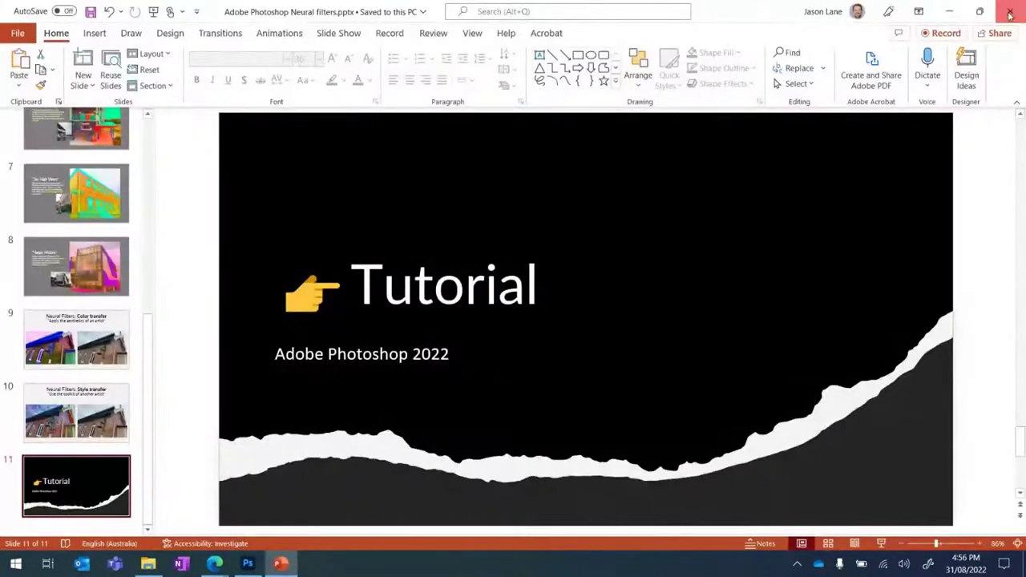
click(554, 313)
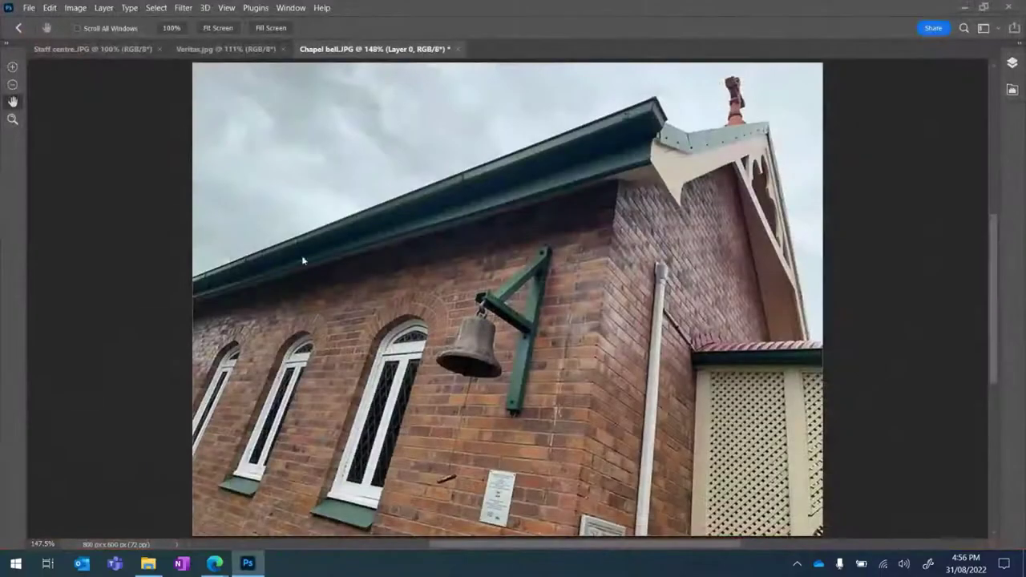
Step: Switch to the Student work window in File Explorer and go up to the Adobe Creativity Live ep 77 folder
click(29, 8)
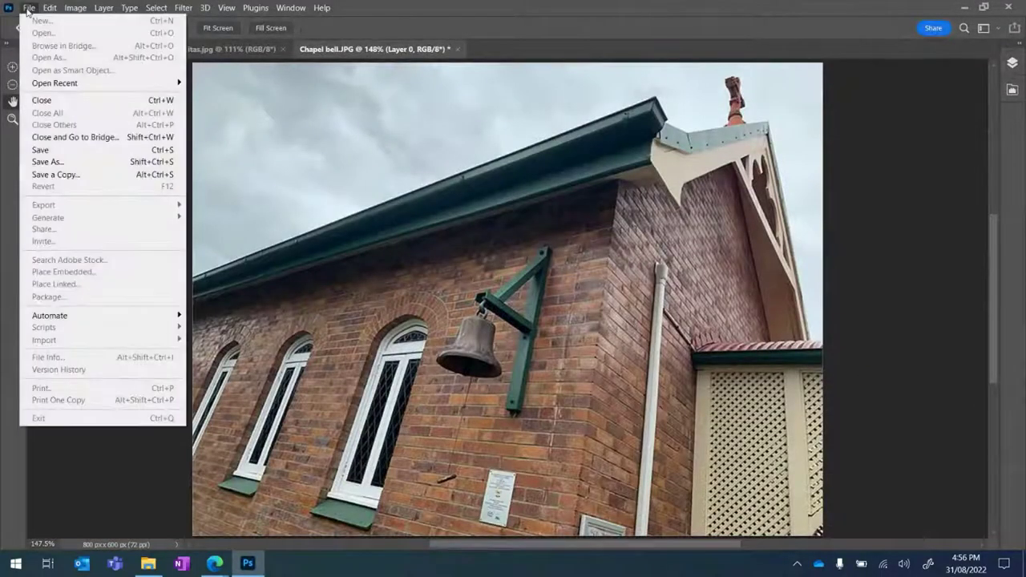
click(367, 298)
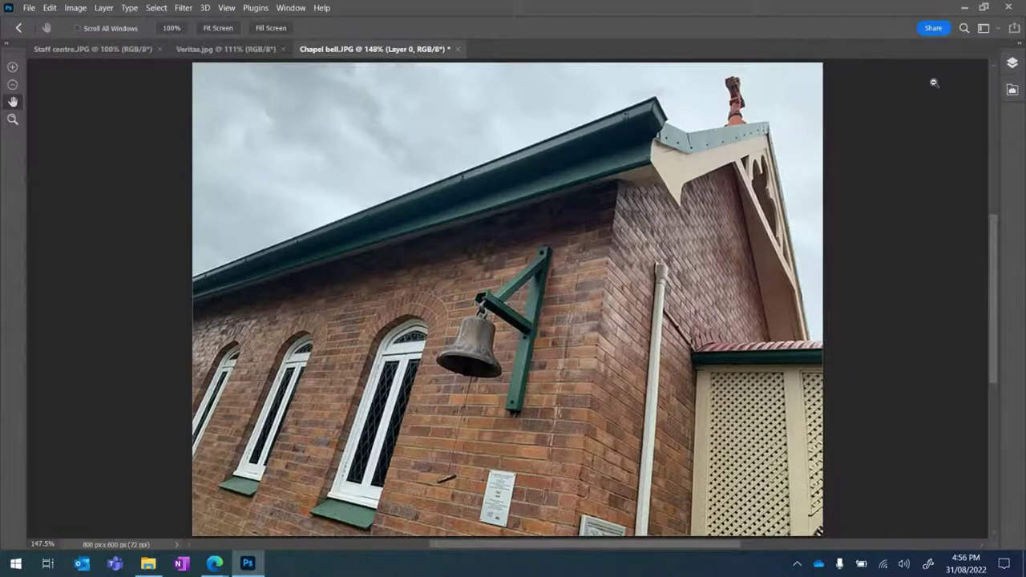
key(alt+Tab)
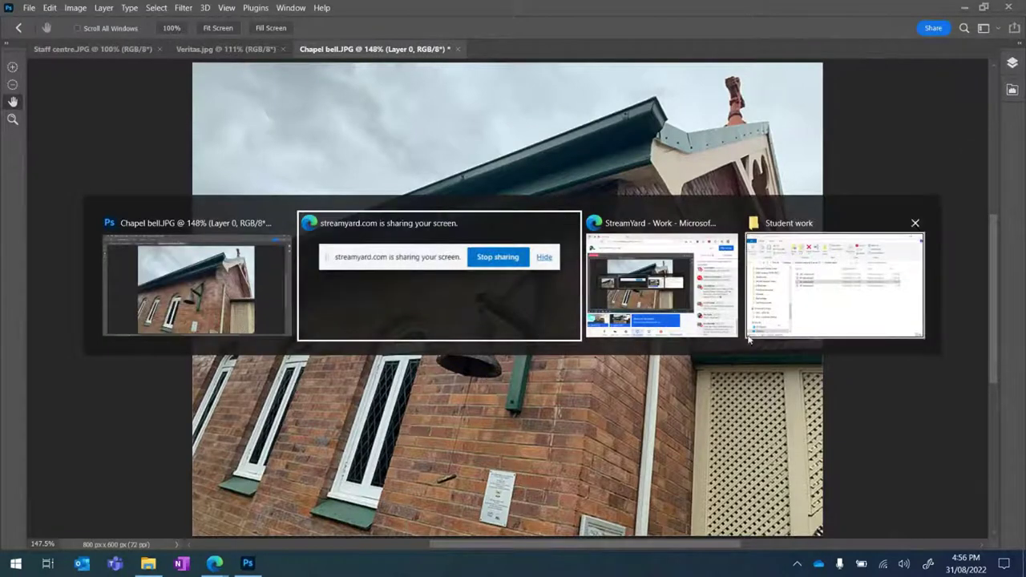
key(Tab)
key(Tab)
click(849, 323)
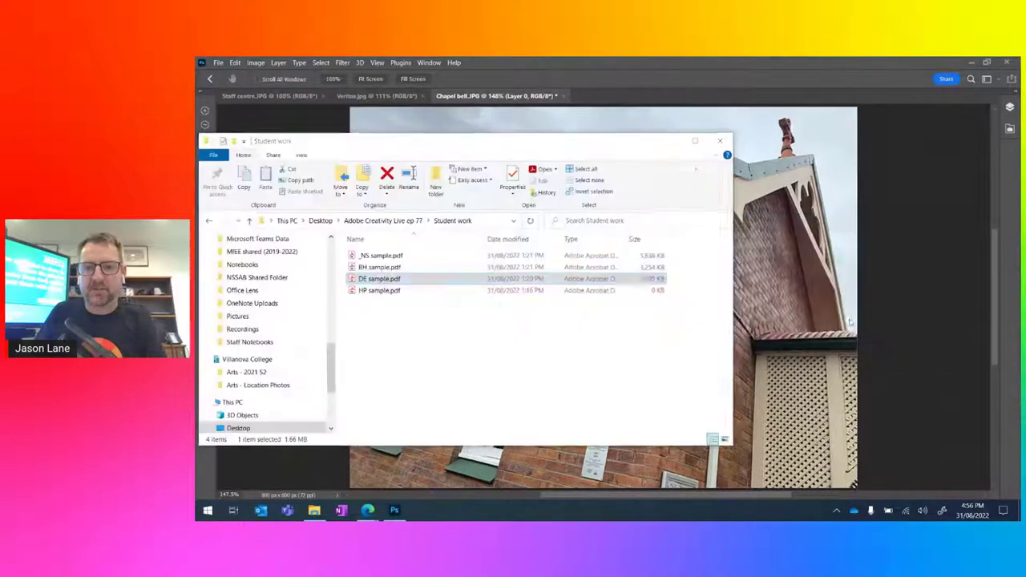
click(391, 221)
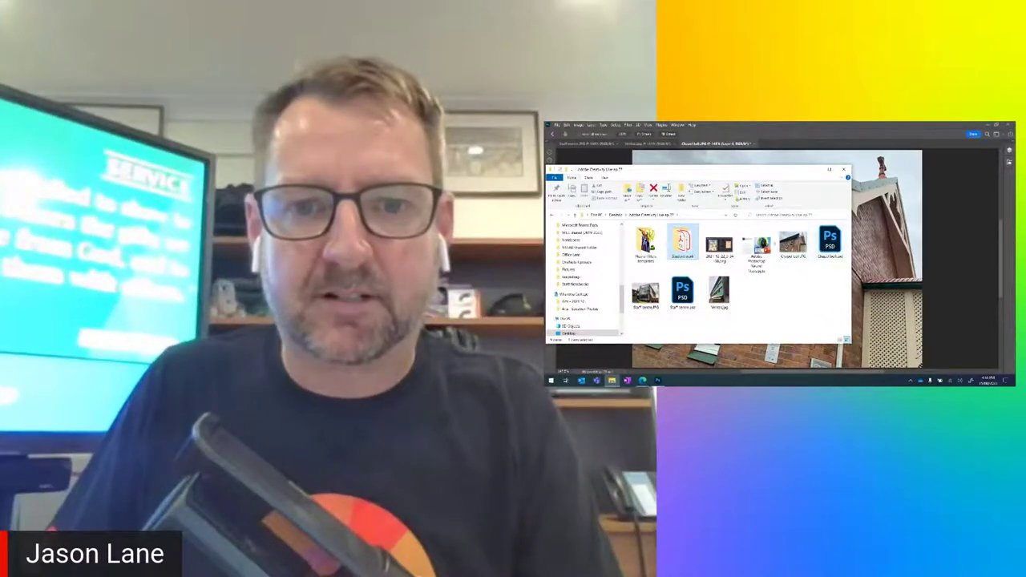
Step: Try to open Chapel bell.JPG from the folder with Photoshop
right_click(794, 245)
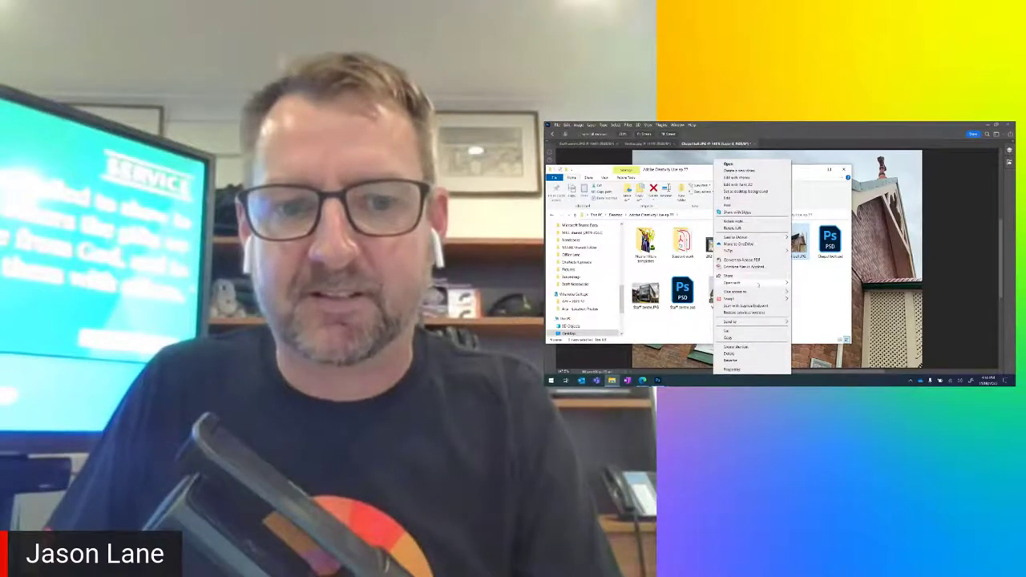
mouse_move(733, 283)
click(818, 297)
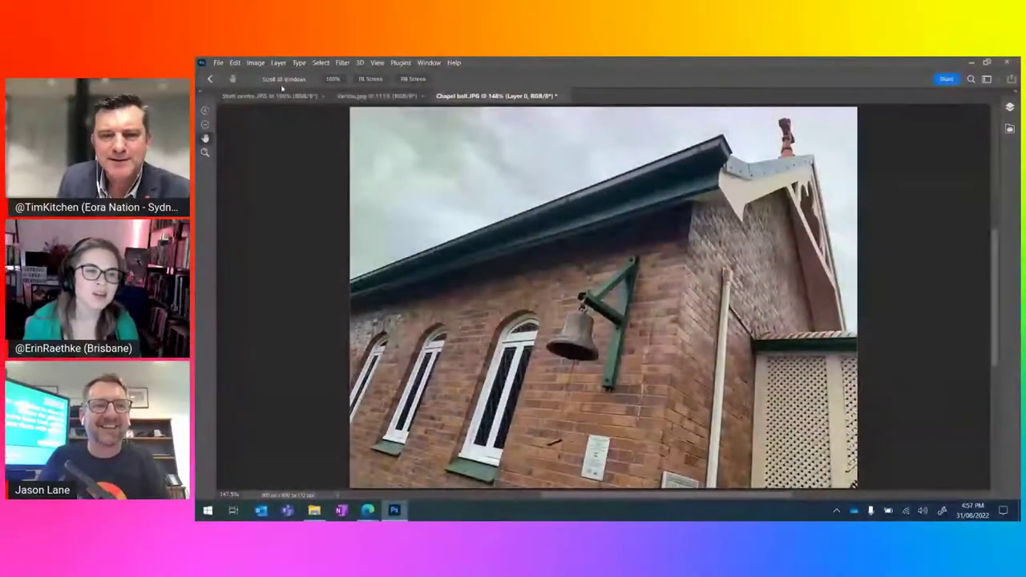
click(218, 62)
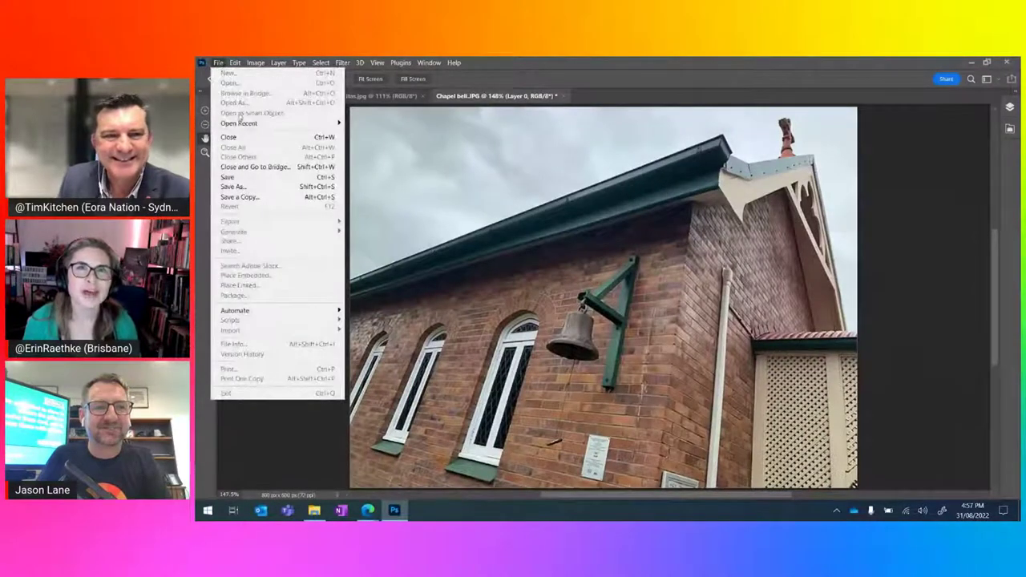
mouse_move(240, 124)
click(373, 132)
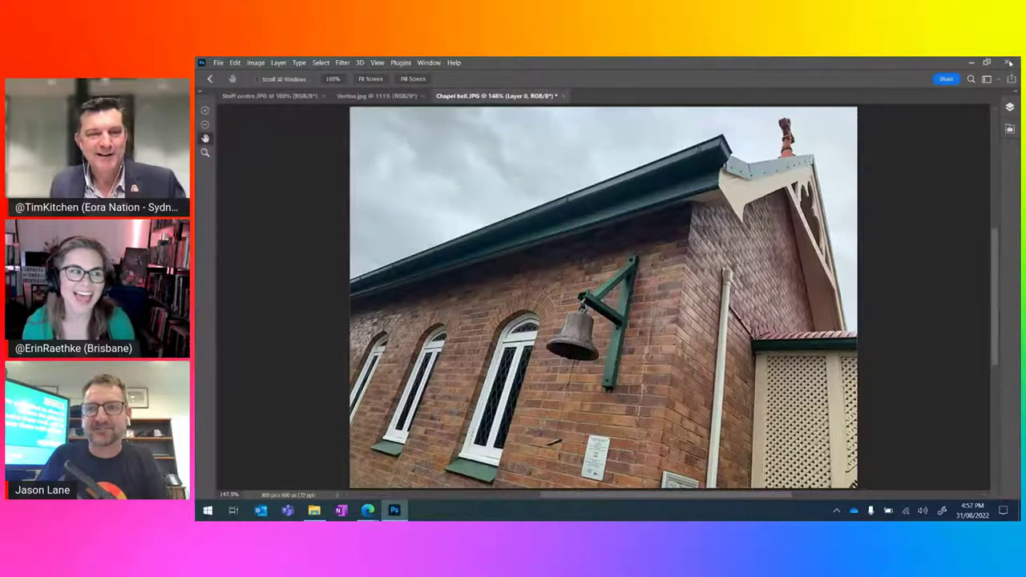
right_click(403, 510)
click(577, 303)
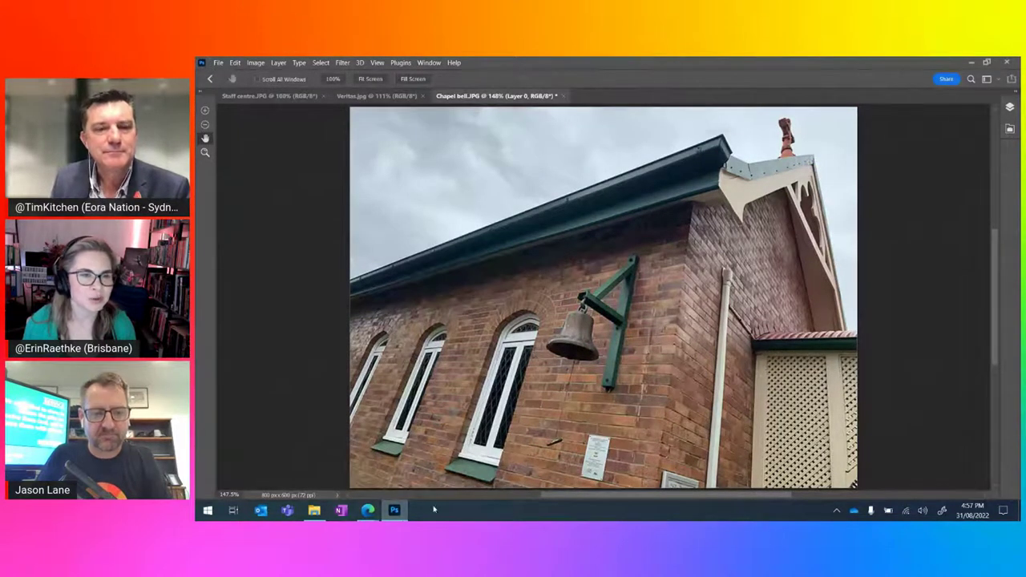
Step: Minimize the StreamYard browser window on the desktop and return to Photoshop
click(395, 513)
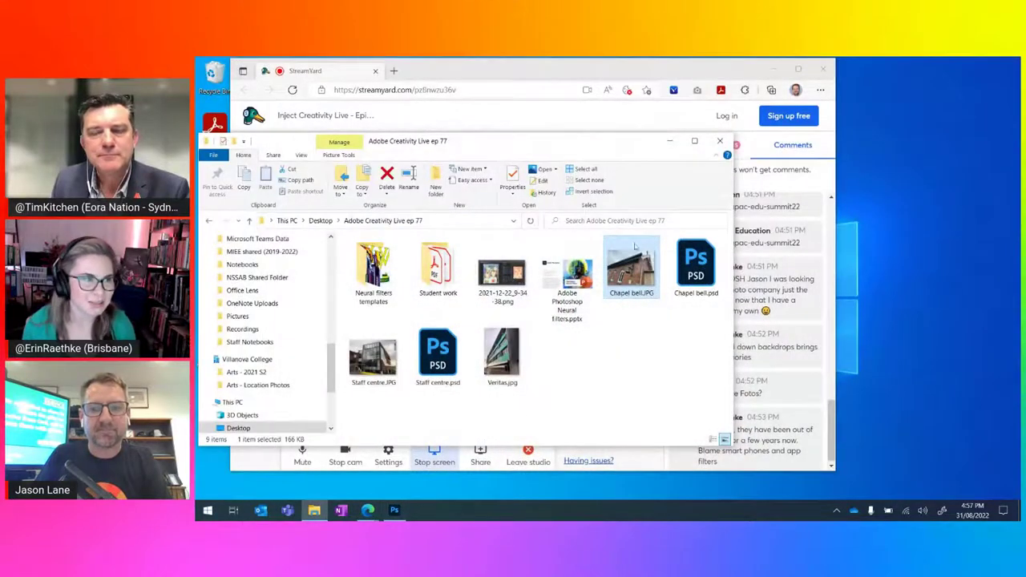
click(774, 70)
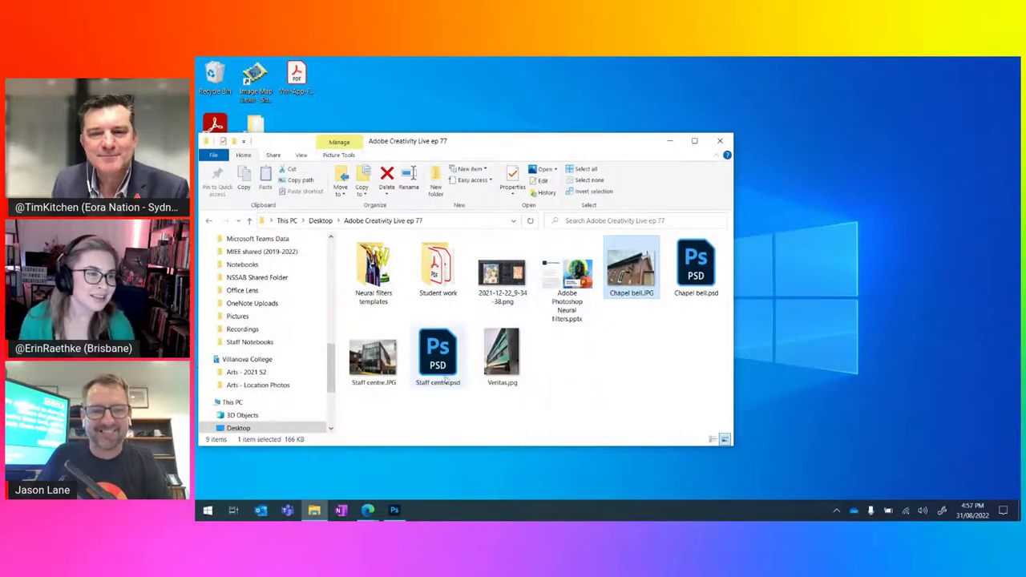
click(394, 510)
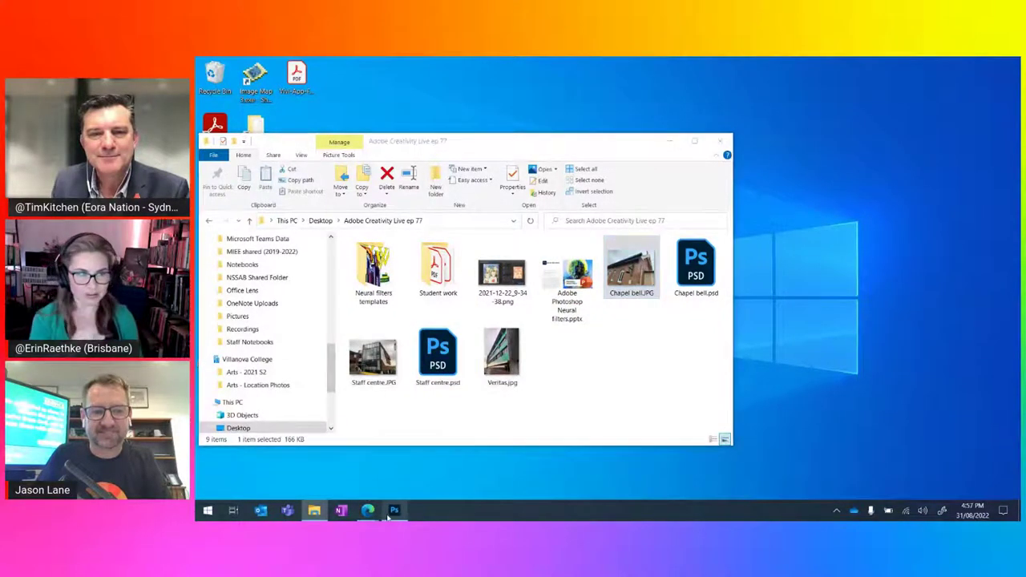
Step: Close the pending filter workspace of Chapel bell.JPG without accepting its changes
click(218, 62)
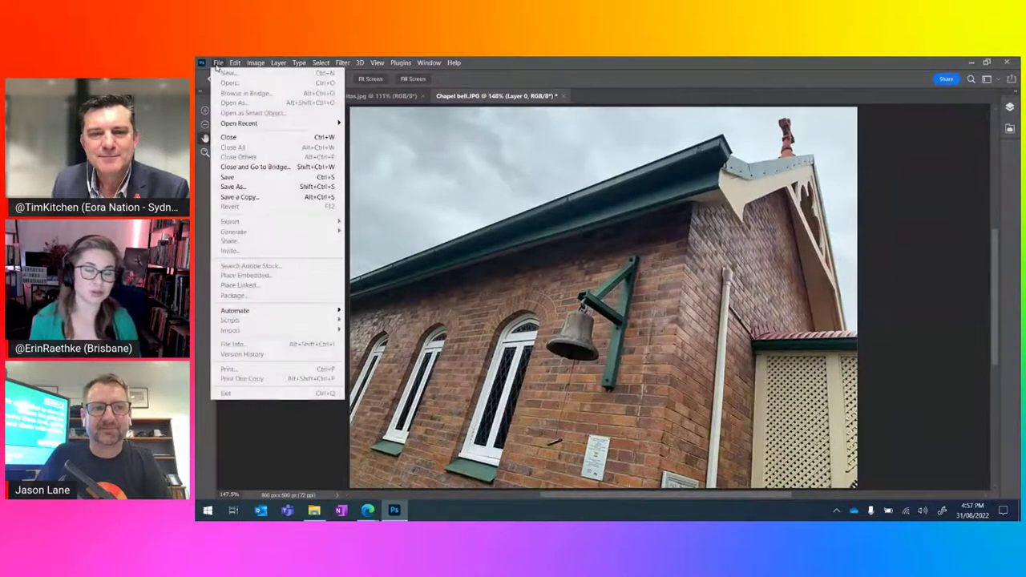
click(232, 137)
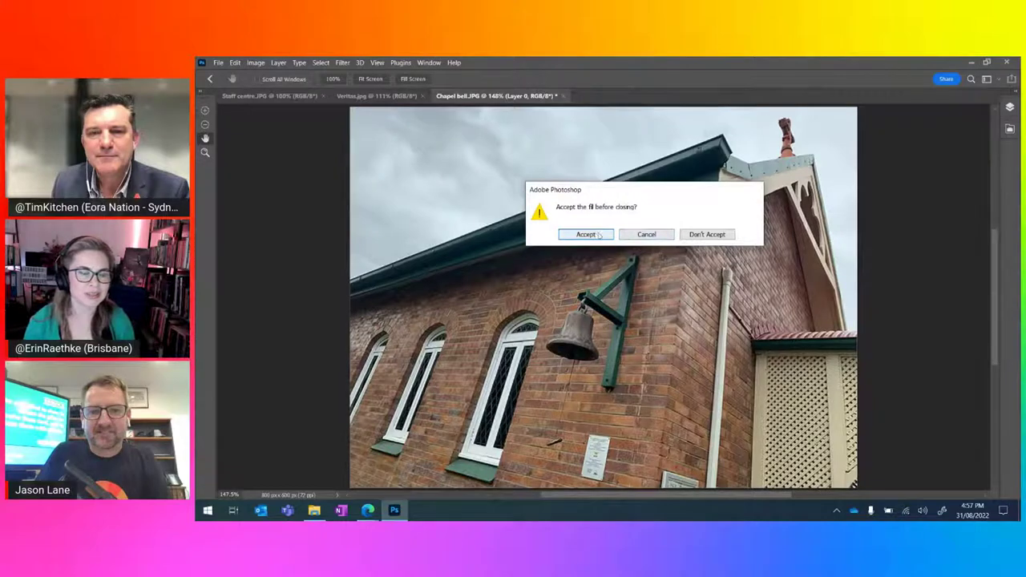
click(707, 234)
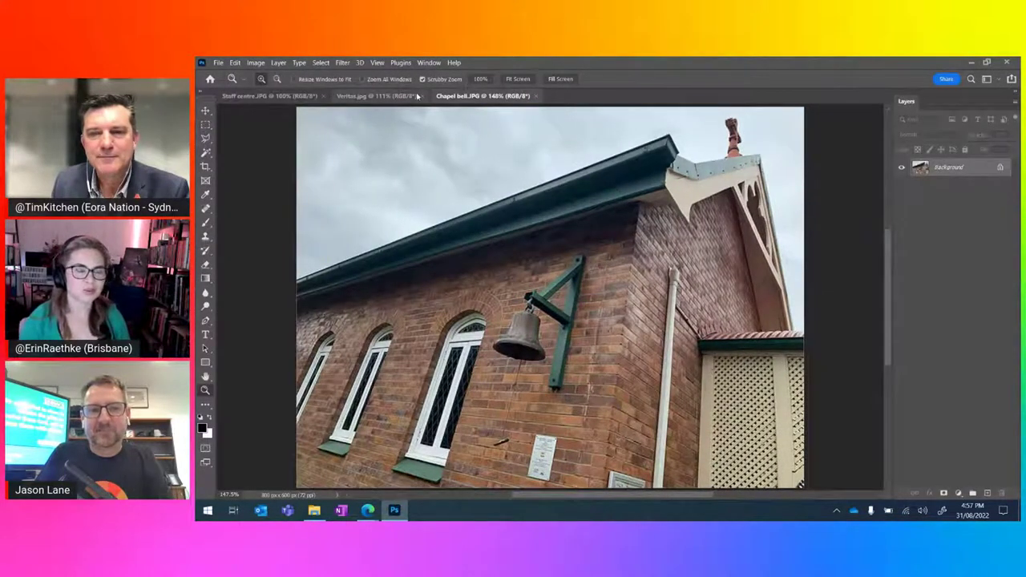
click(342, 63)
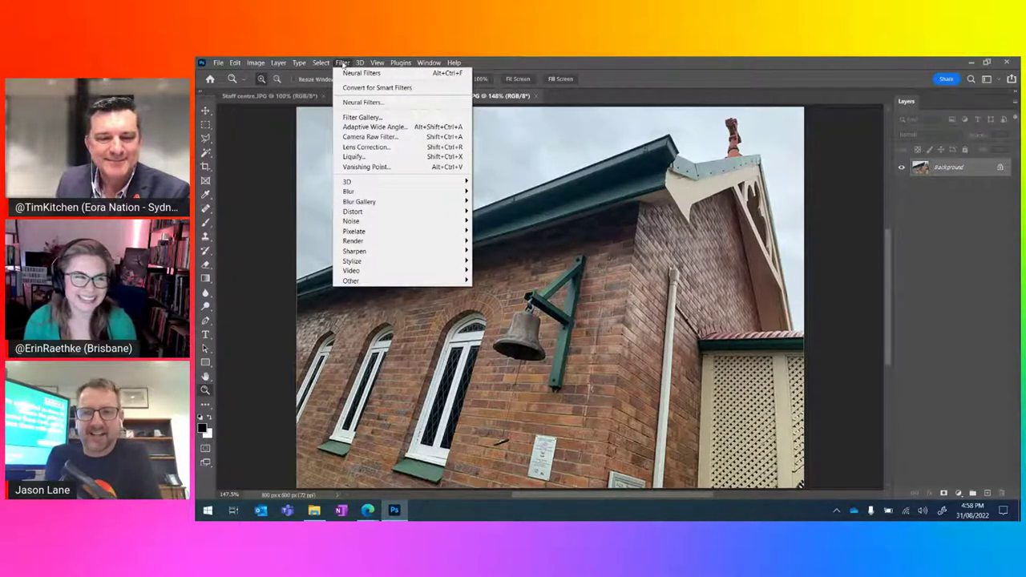
click(343, 63)
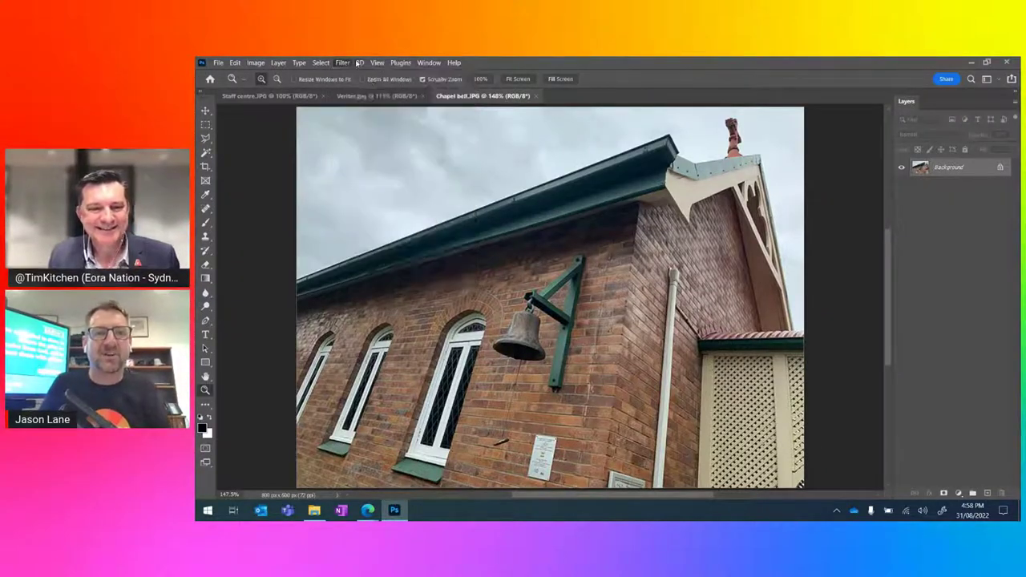
click(349, 61)
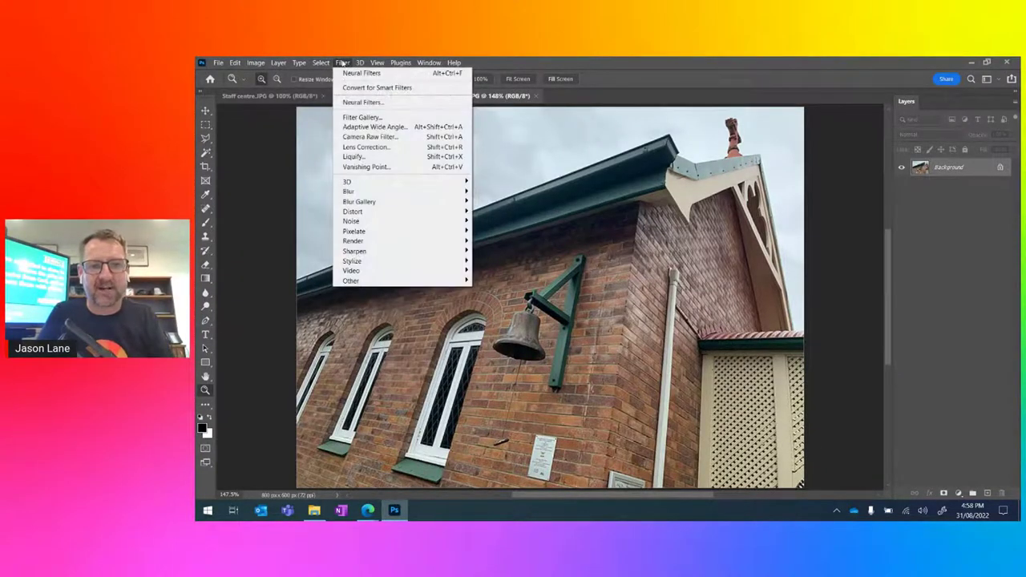
click(567, 180)
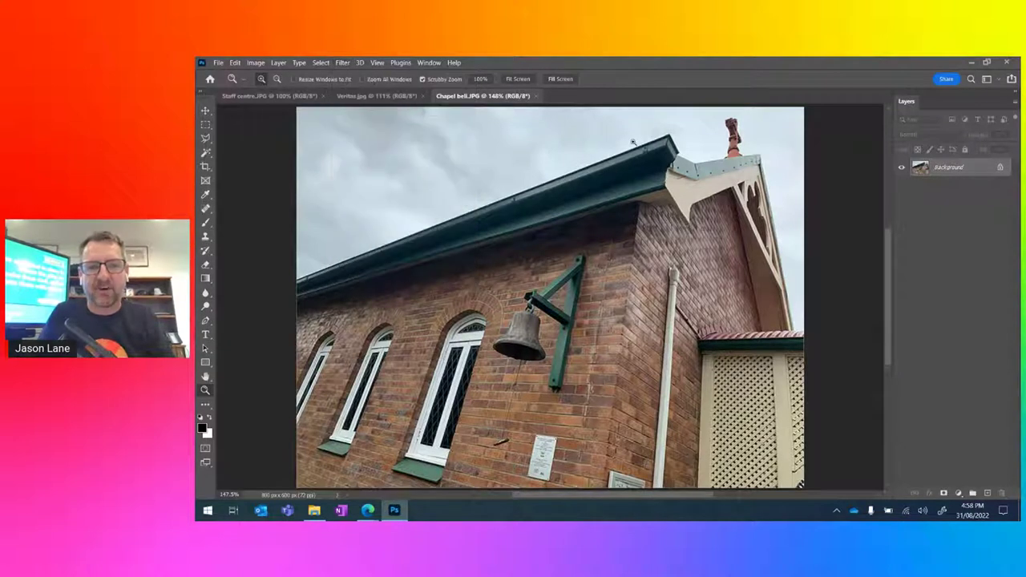
Step: Reapply the last-used Neural Filters effect to Chapel bell.JPG, compare it with the original, and close the photo without saving
click(343, 64)
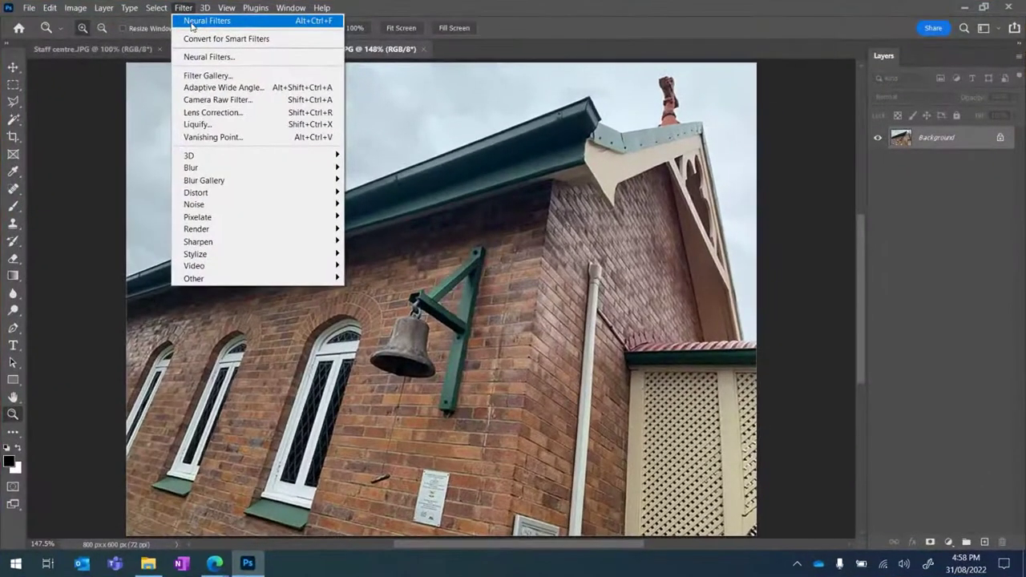
click(192, 24)
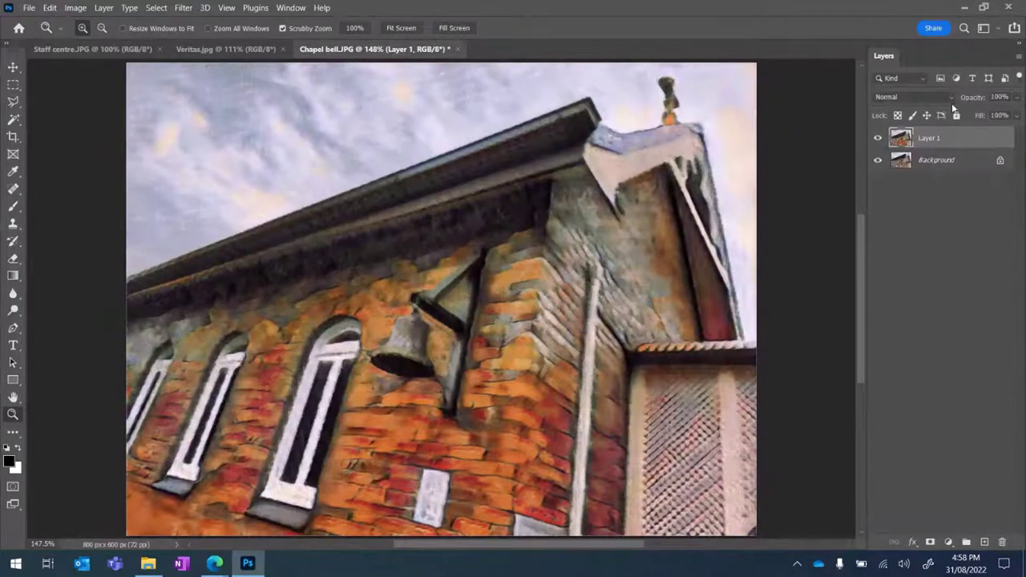
click(877, 139)
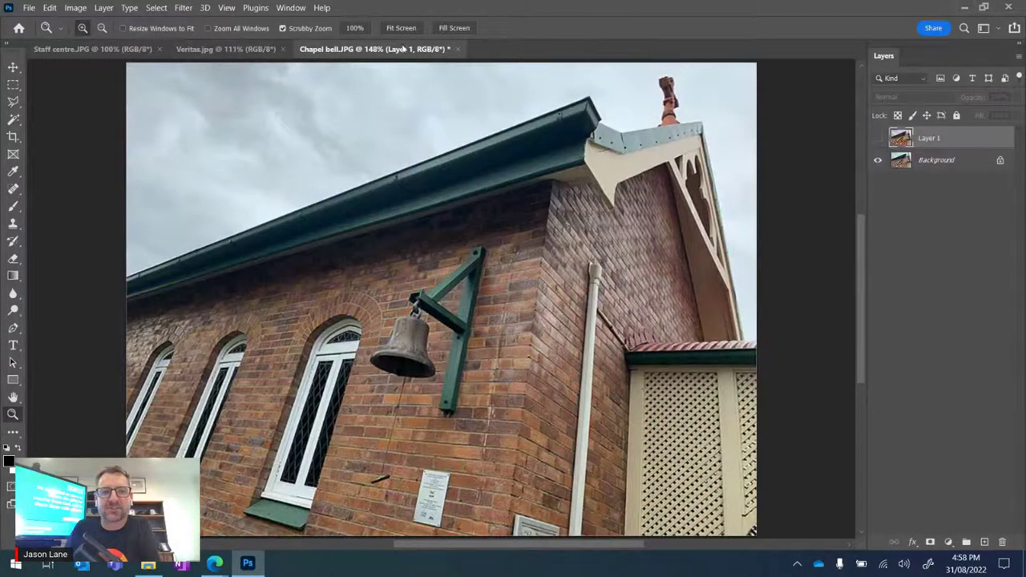
click(459, 49)
click(533, 221)
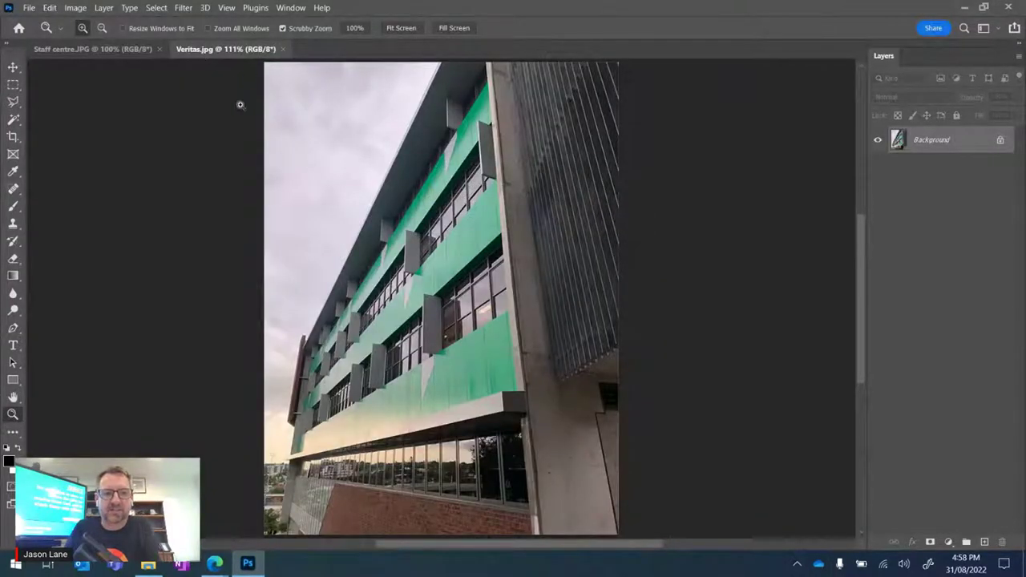
Step: Reapply the last-used Neural Filters effect to Veritas.jpg and toggle Layer 1's visibility to compare it with the original
click(182, 7)
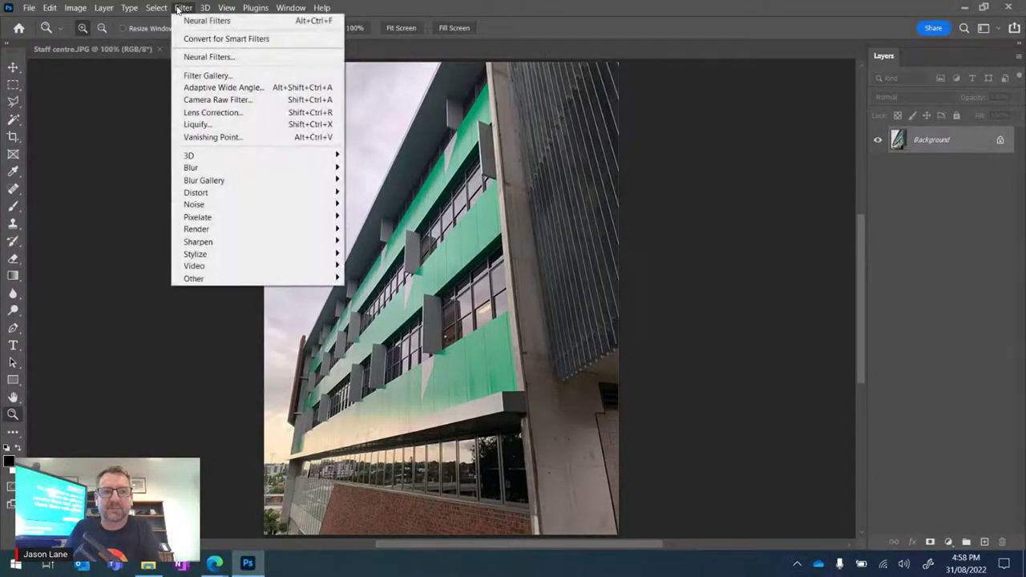
click(200, 22)
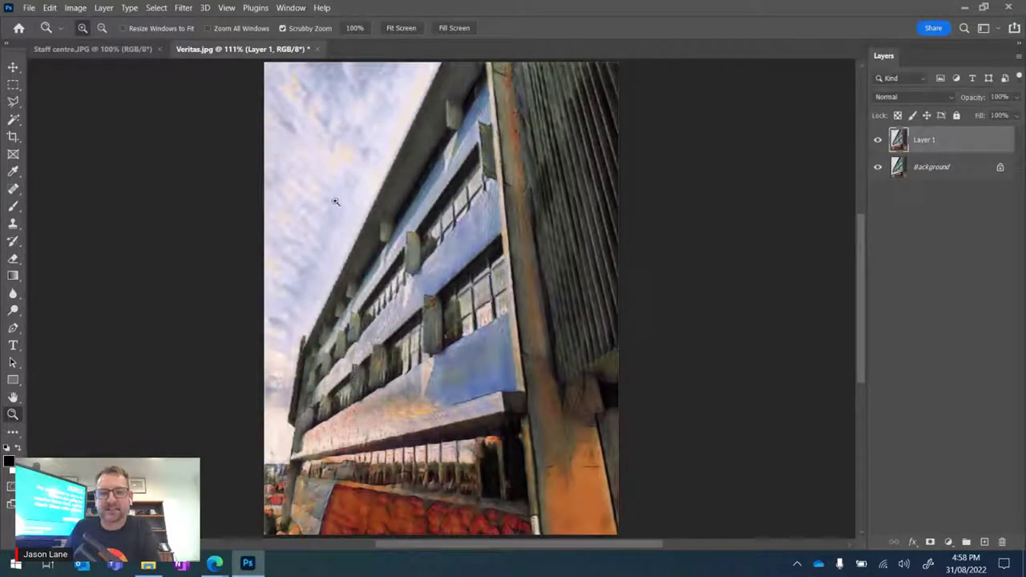
click(877, 139)
click(877, 140)
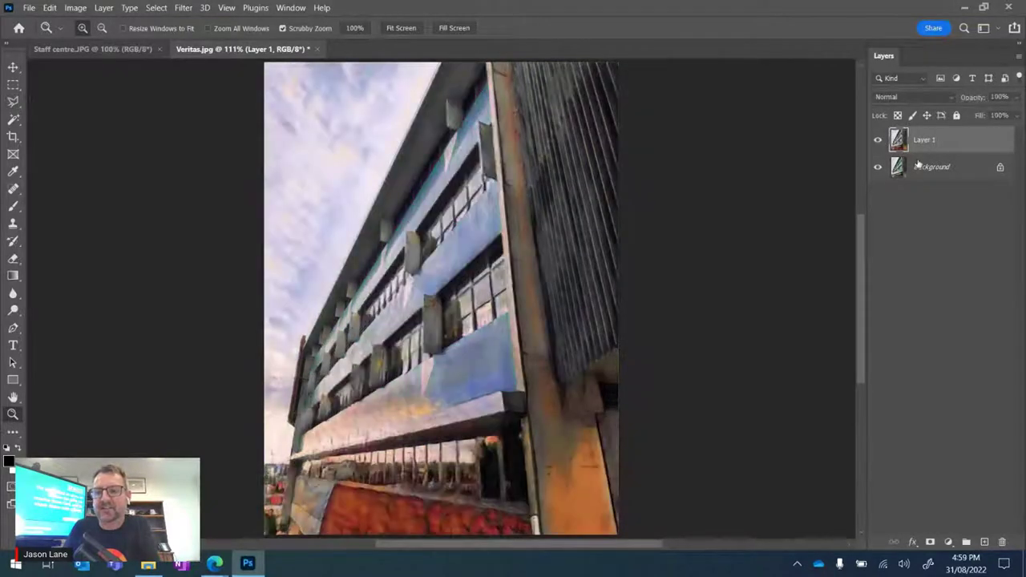
click(878, 142)
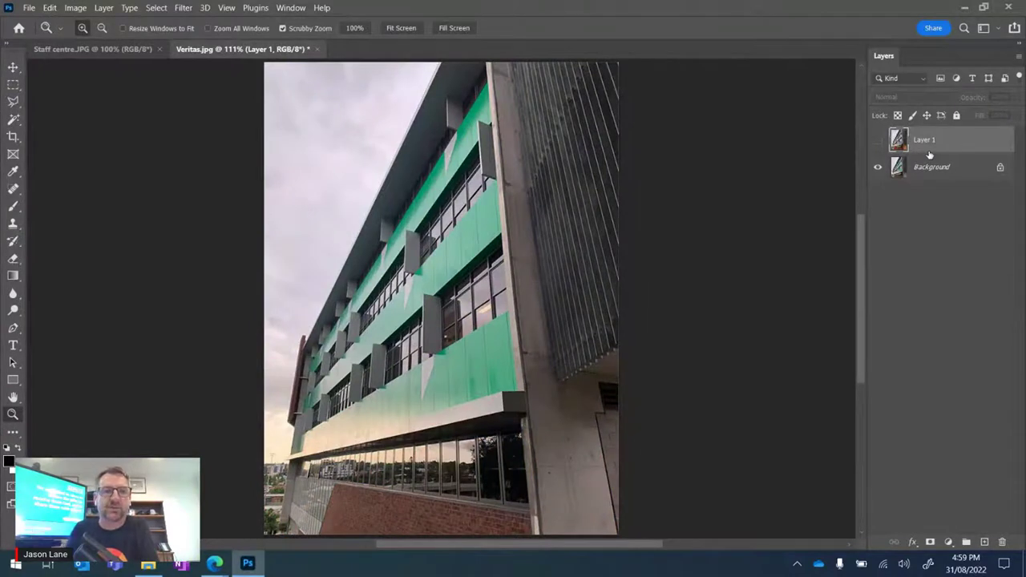
Step: Close Veritas.jpg without saving its changes and close Staff centre.JPG
click(184, 8)
click(190, 8)
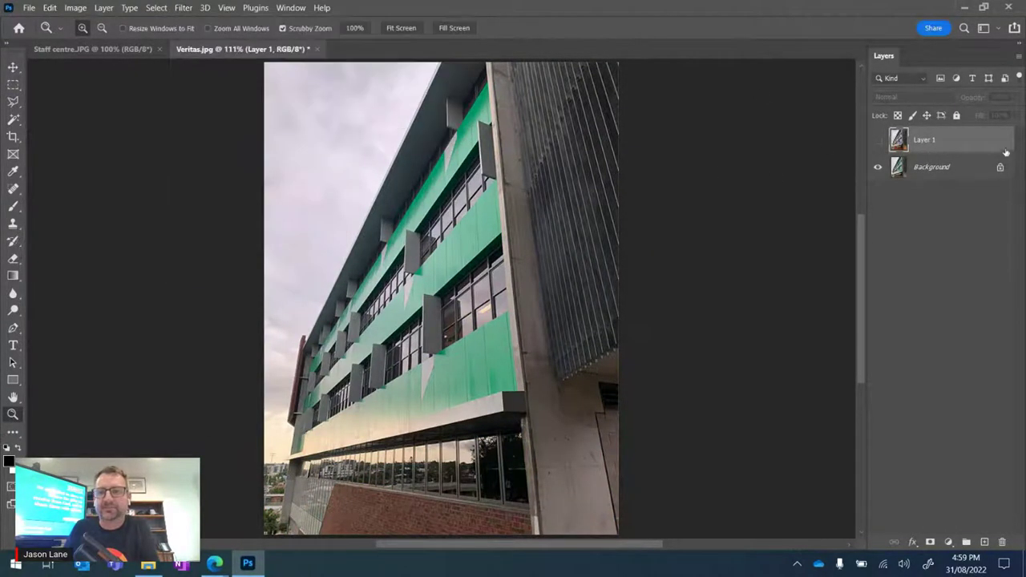
click(318, 50)
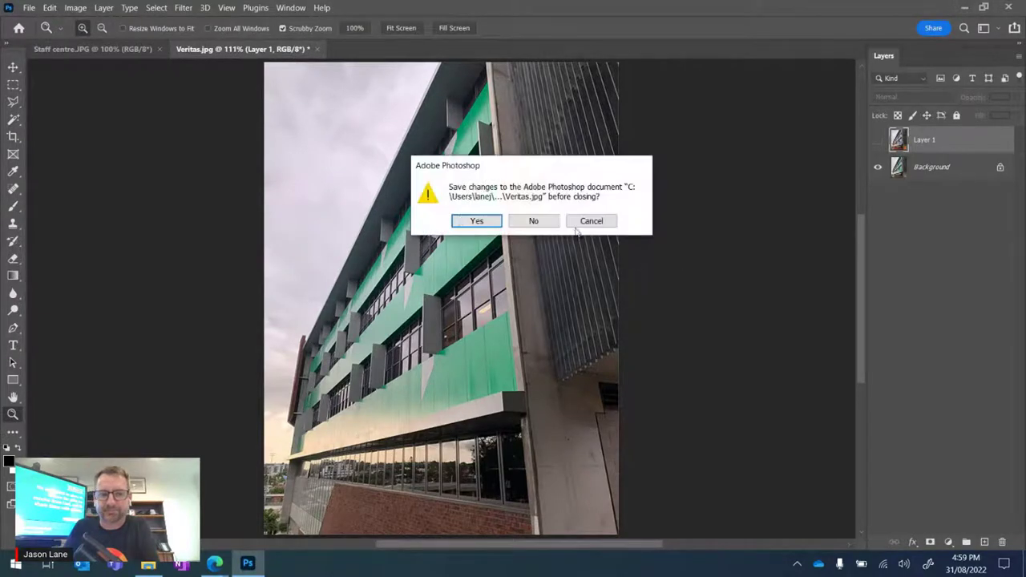
click(529, 220)
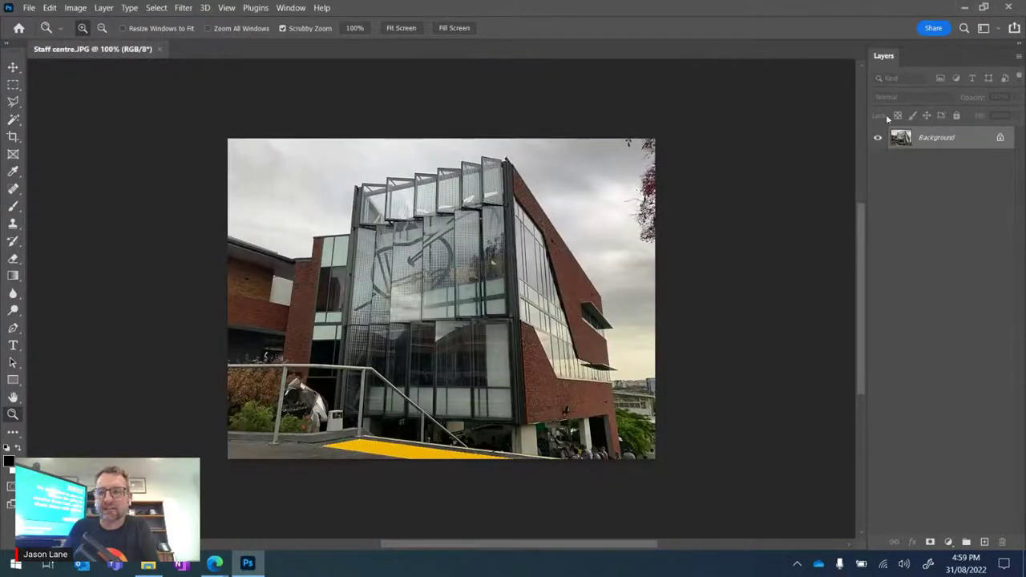
click(159, 49)
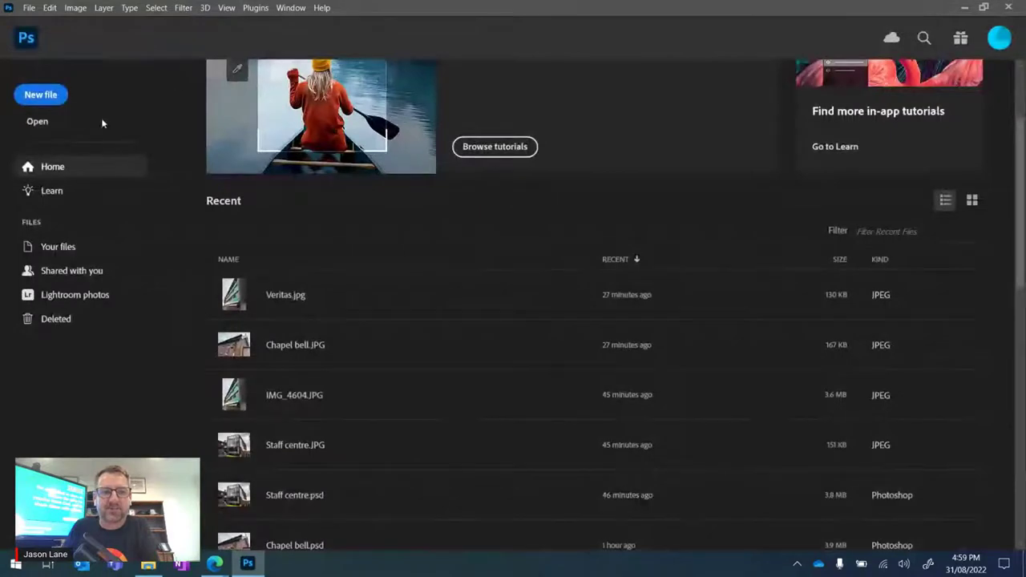
Step: Reopen Veritas.jpg from the recent files and reapply the last-used Neural Filters effect
click(281, 300)
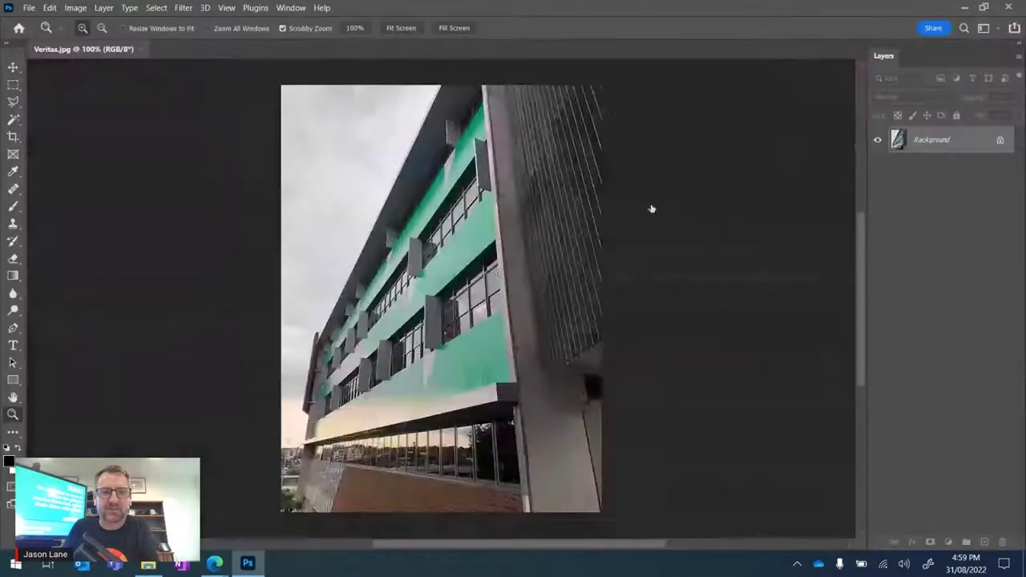
click(183, 8)
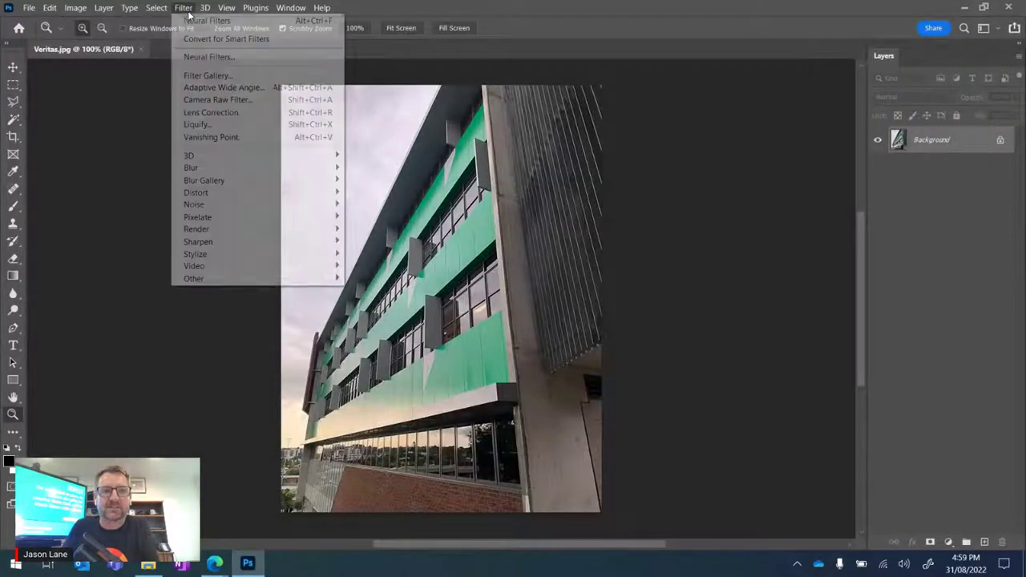
click(197, 22)
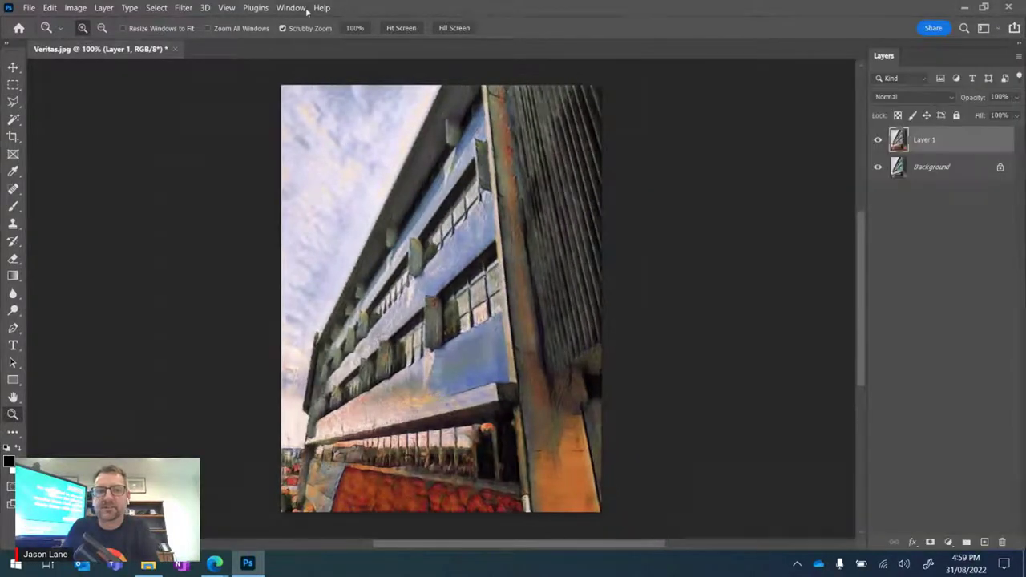
click(272, 8)
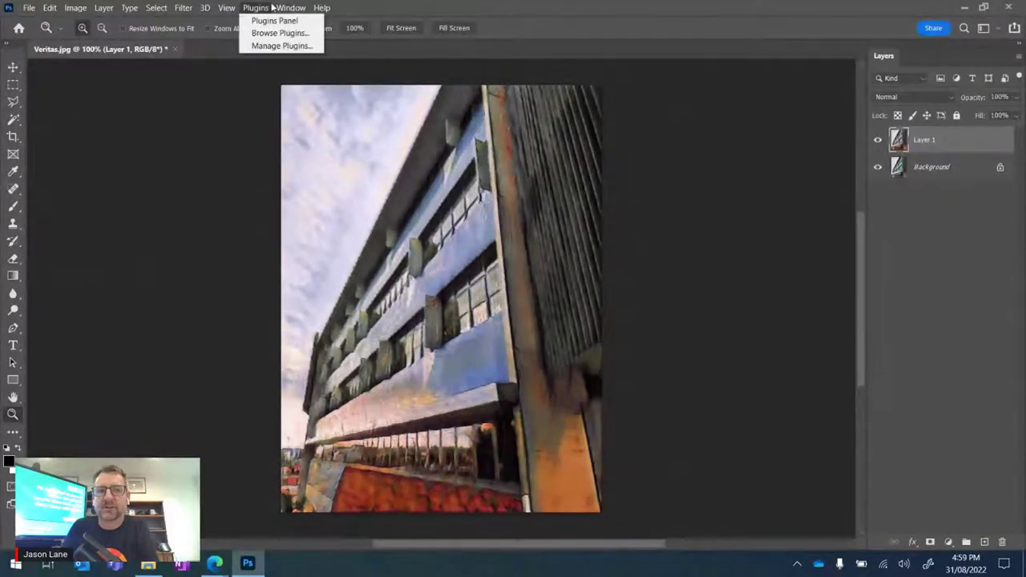
mouse_move(290, 8)
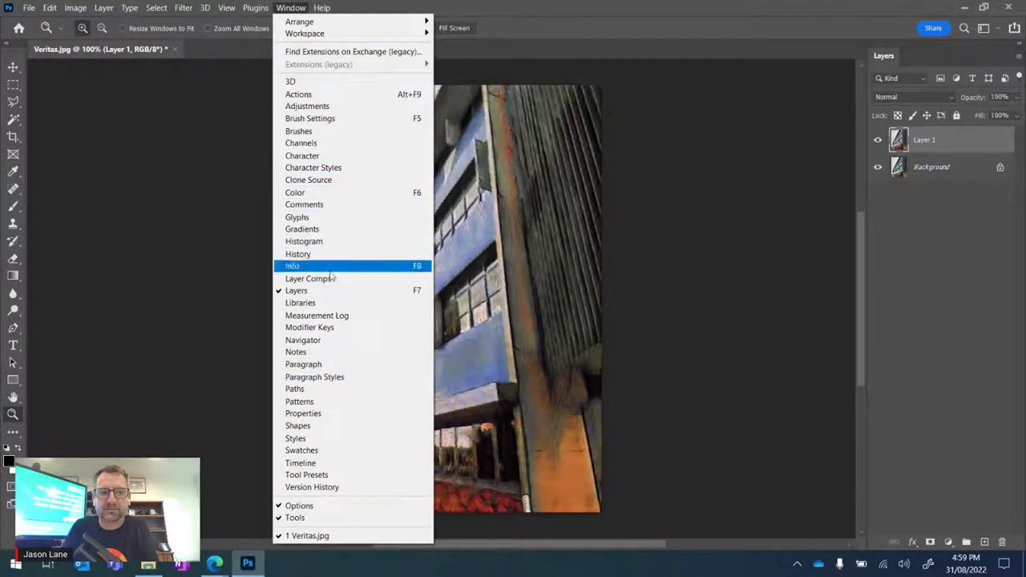
click(735, 259)
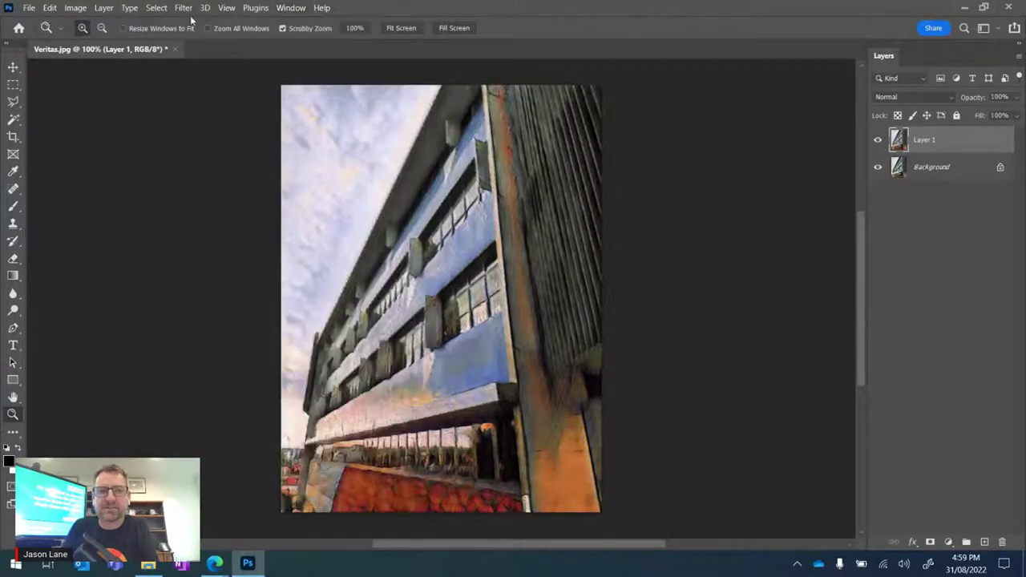
Step: Quit Photoshop without saving Veritas.jpg, and reopen the photo in Photoshop from the Adobe Creativity Live ep 77 folder
click(1009, 7)
click(535, 221)
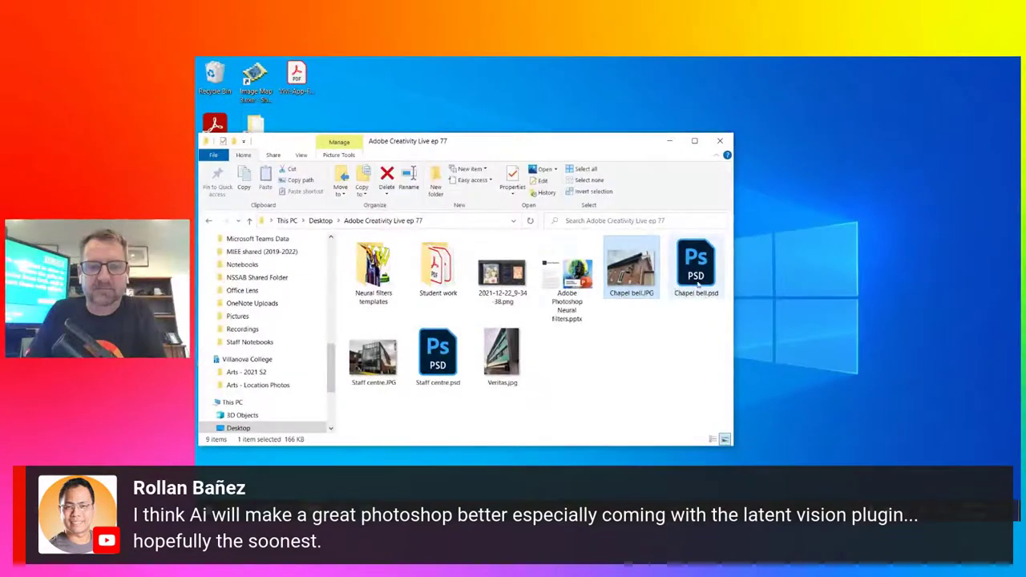
click(500, 352)
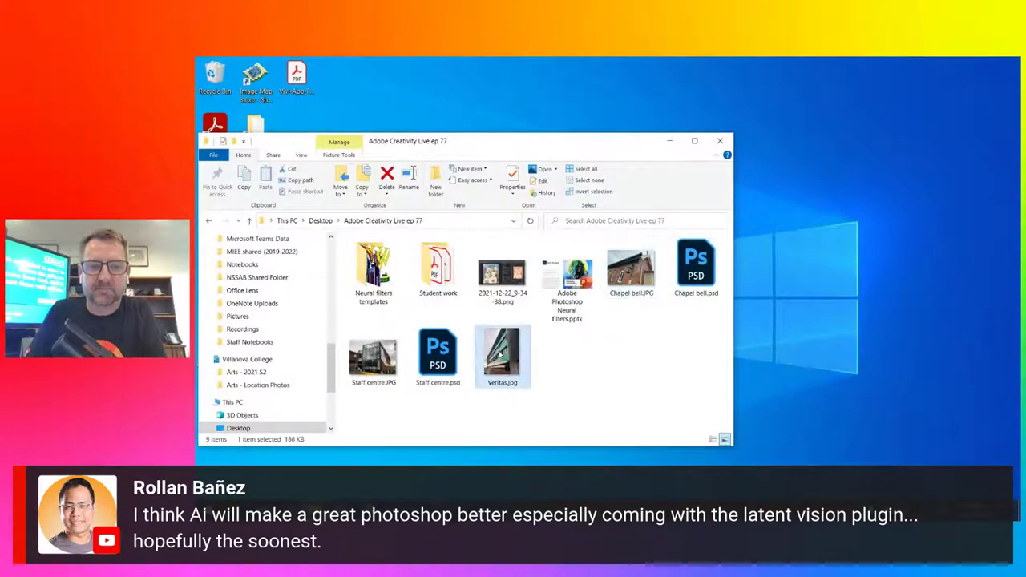
right_click(500, 353)
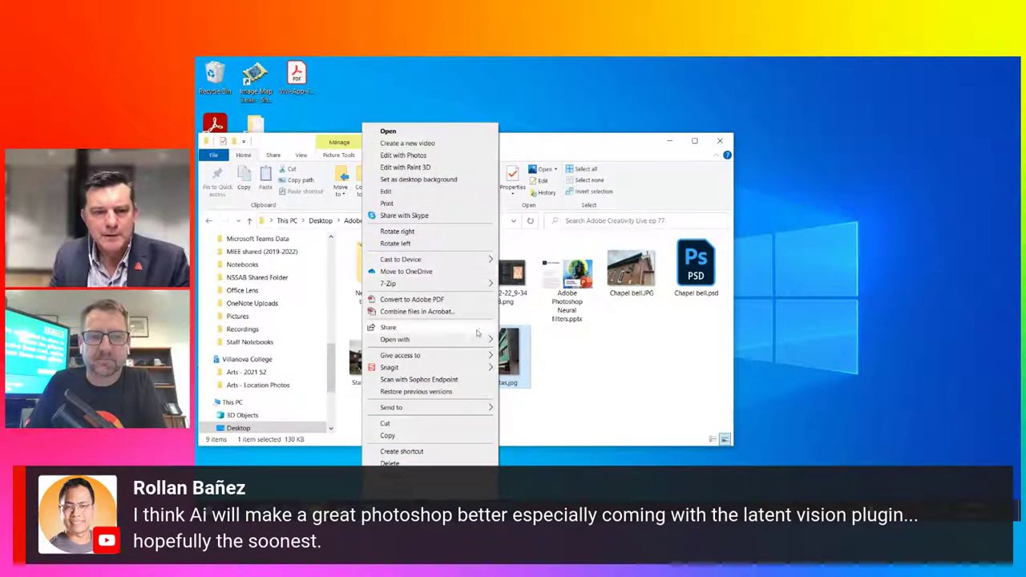
mouse_move(479, 339)
click(561, 362)
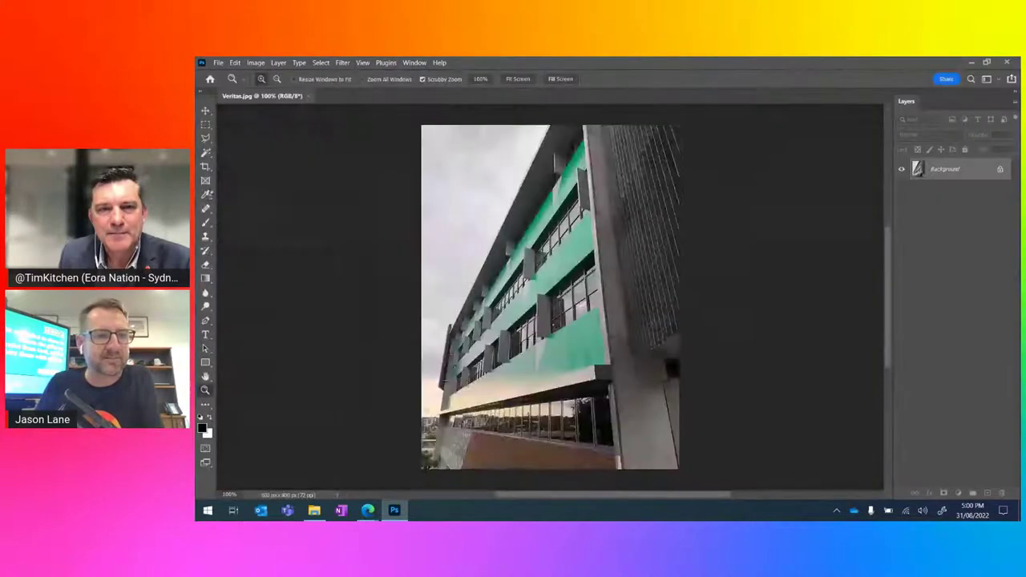
Step: Start Neural Filters on Veritas.jpg and look through the available filters and the wait-listed ones
click(346, 64)
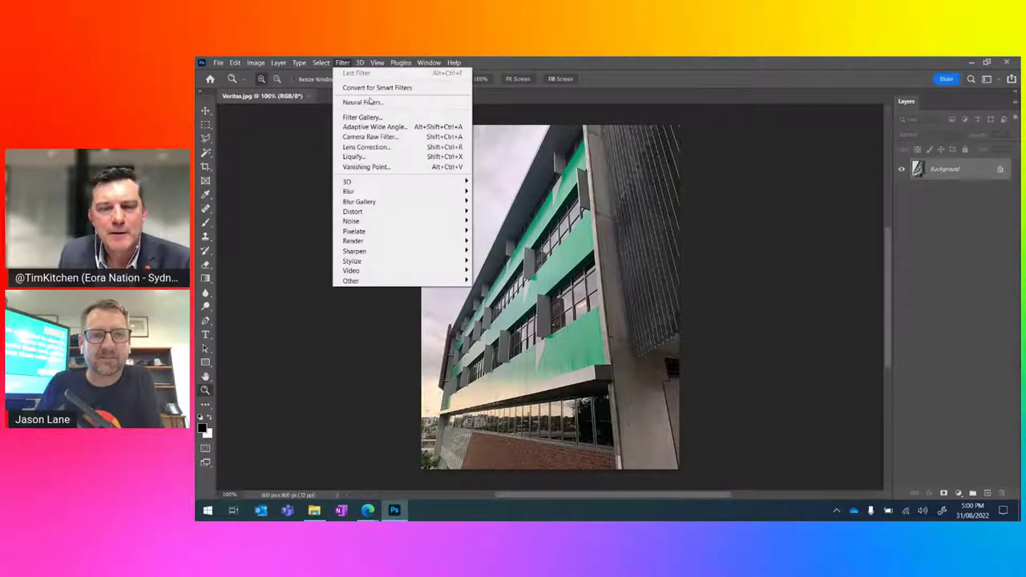
click(362, 101)
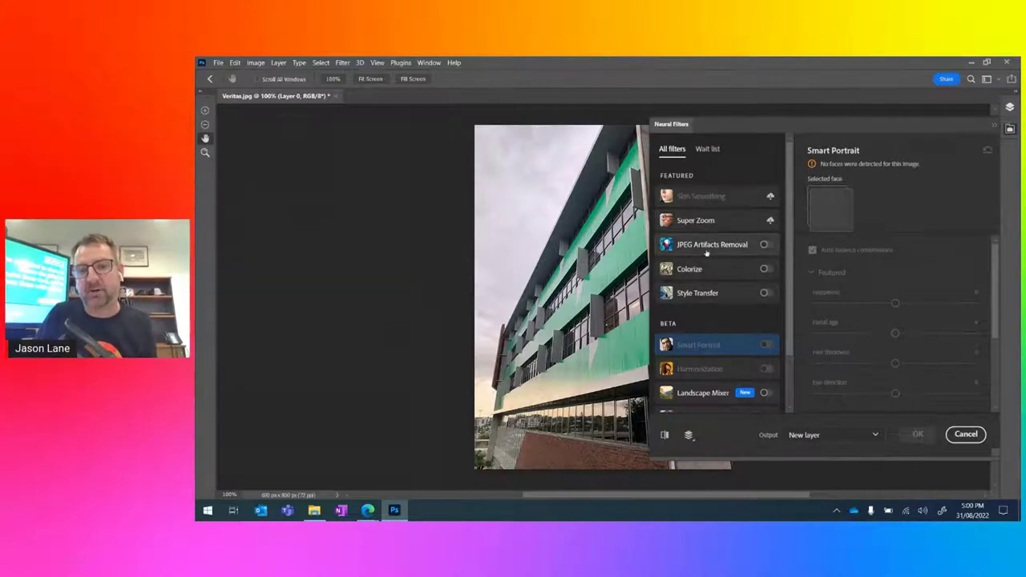
scroll(705, 305, down, 2)
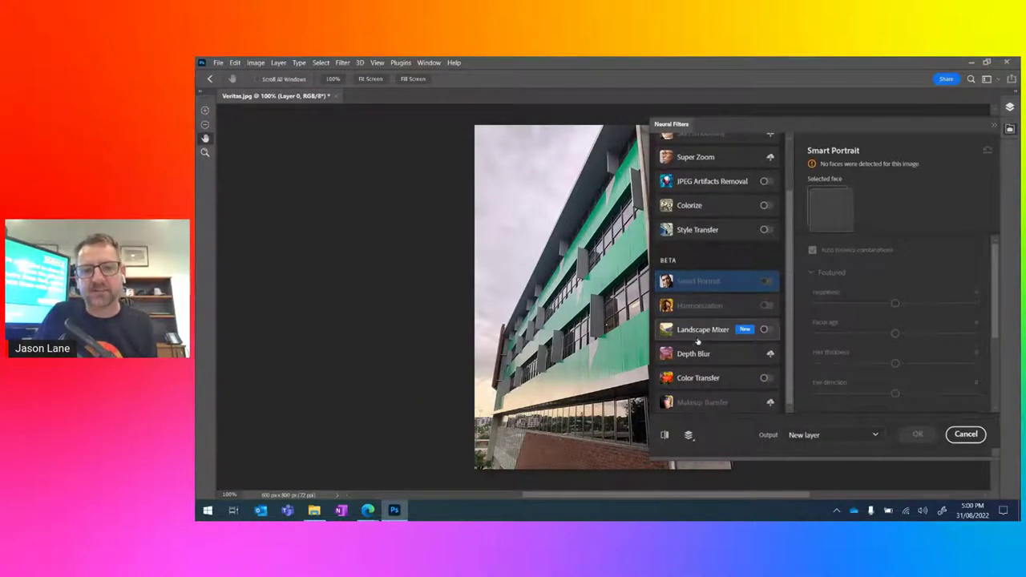
scroll(697, 328, up, 2)
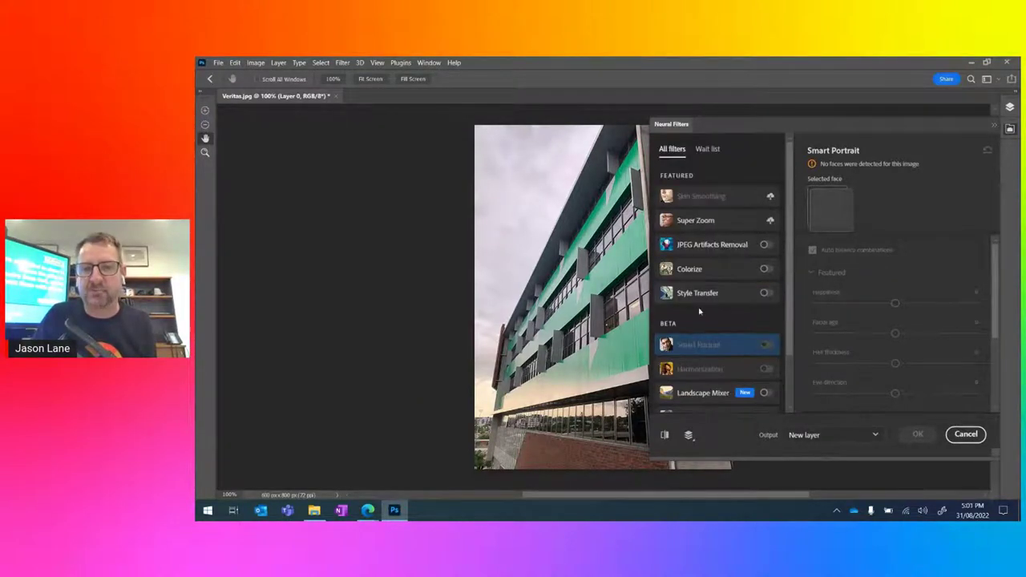
click(706, 150)
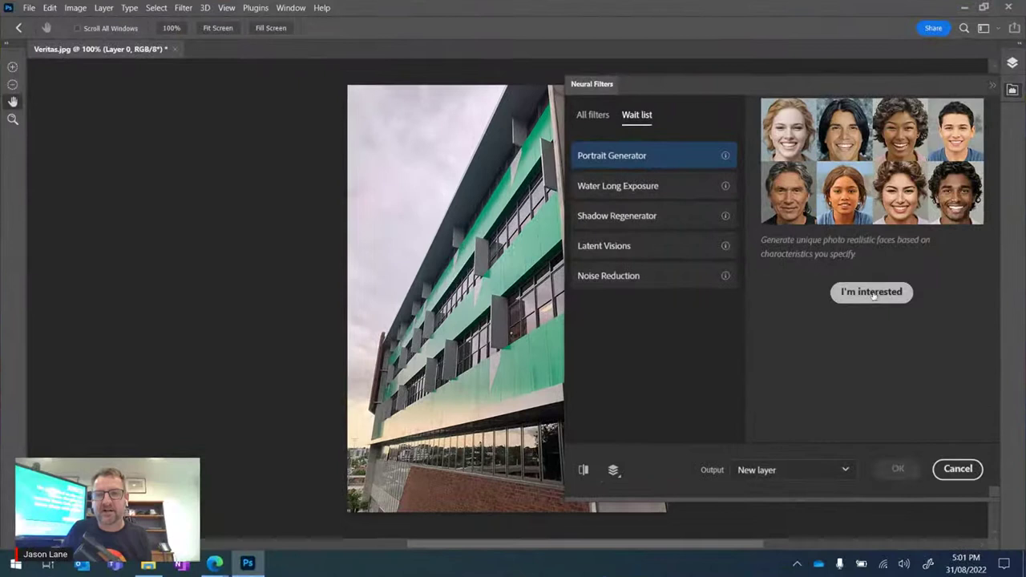
click(594, 116)
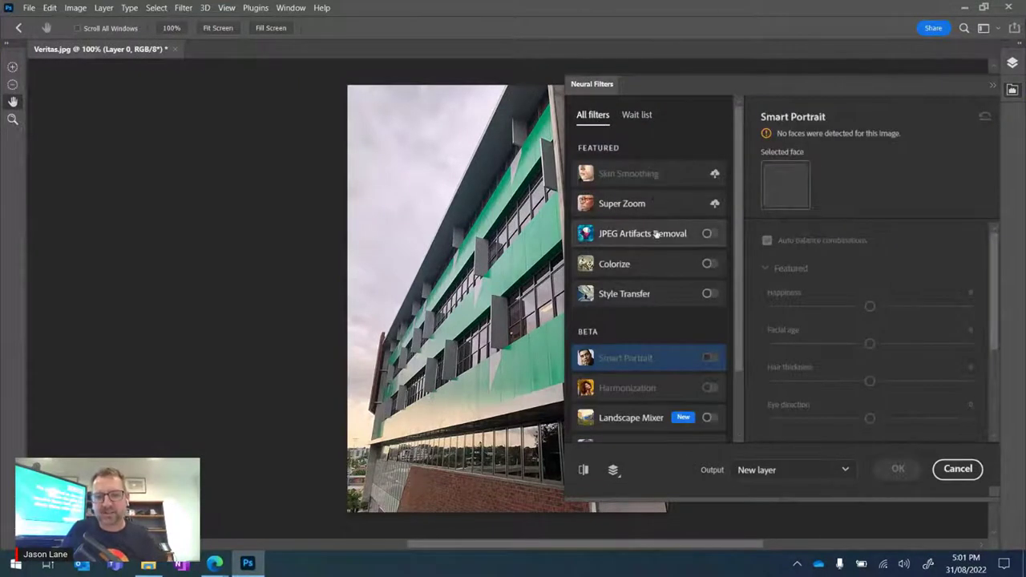
scroll(654, 232, down, 2)
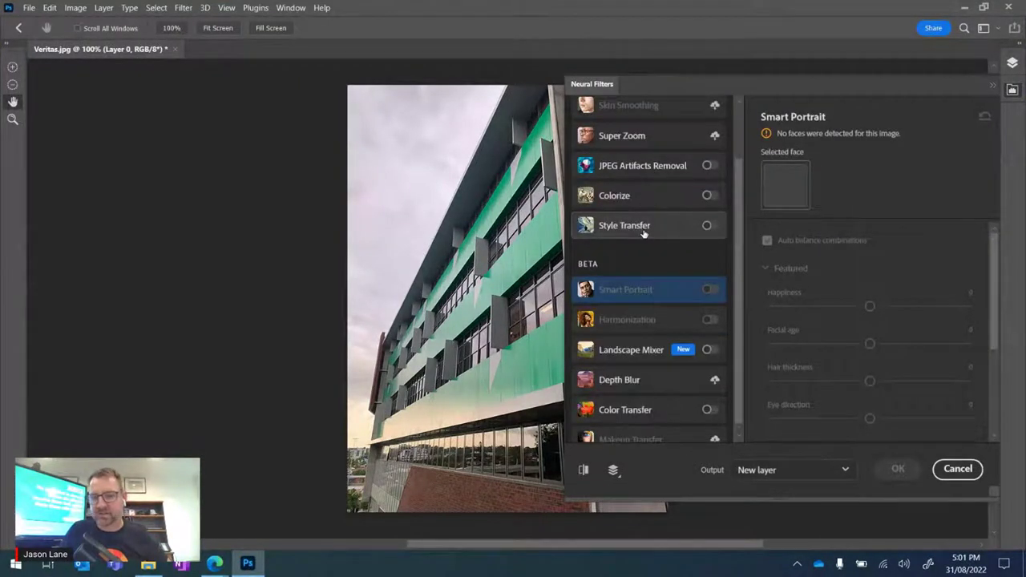